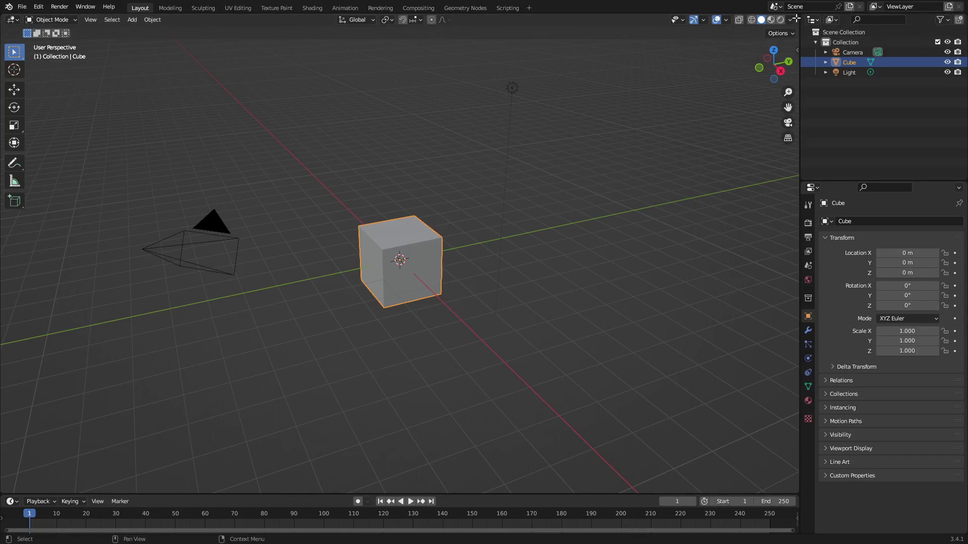
Split the 3D viewport into two side-by-side areas and turn the left one into a Shader Editor with its sidebar hidden
{"action": "left_click_drag", "start_coordinate": [4, 18], "coordinate": [443, 20]}
{"action": "left_click", "coordinate": [13, 20]}
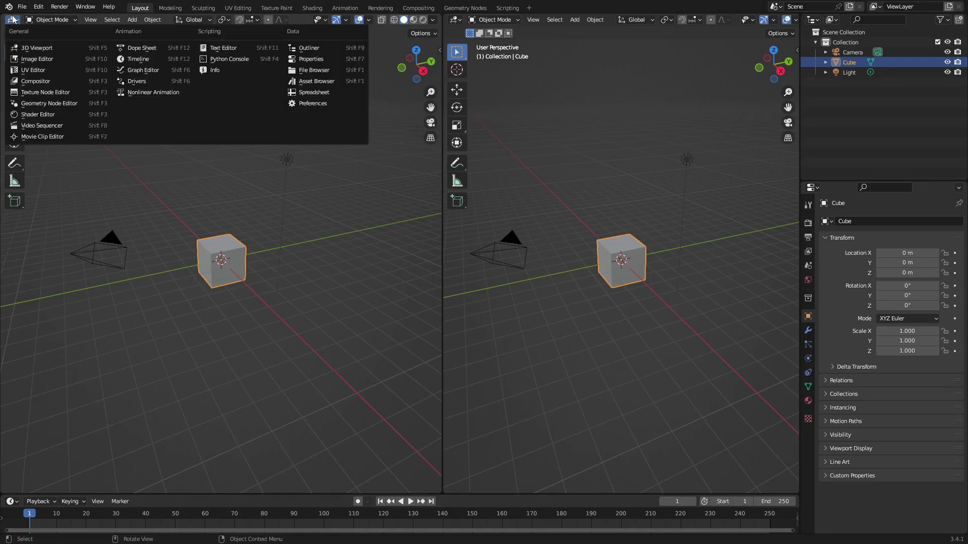
{"action": "left_click", "coordinate": [13, 20]}
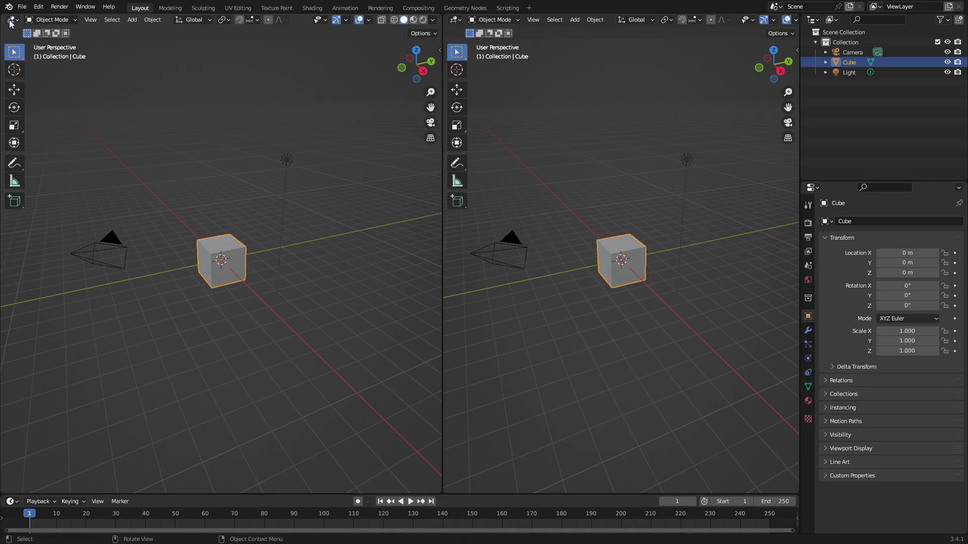
{"action": "left_click", "coordinate": [13, 20]}
{"action": "left_click", "coordinate": [38, 114]}
{"action": "middle_click_drag", "start_coordinate": [264, 174], "coordinate": [303, 150]}
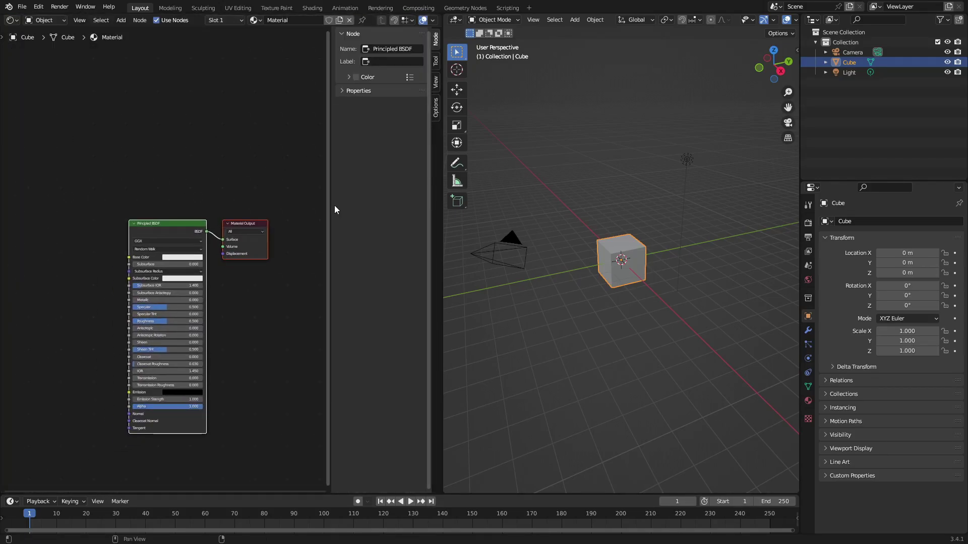
{"action": "left_click_drag", "start_coordinate": [331, 205], "coordinate": [448, 196]}
{"action": "scroll", "coordinate": [287, 153], "scroll_direction": "up", "scroll_amount": 3}
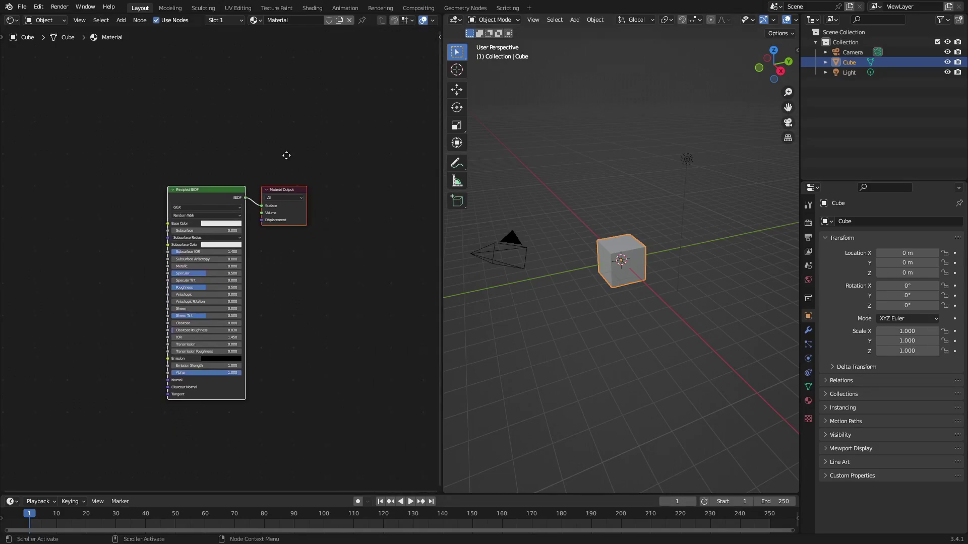
Space out the Principled BSDF and Material Output nodes and align them at about the same height
{"action": "left_click", "coordinate": [203, 119]}
{"action": "middle_click_drag", "start_coordinate": [203, 119], "coordinate": [259, 113]}
{"action": "left_click_drag", "start_coordinate": [247, 147], "coordinate": [218, 143]}
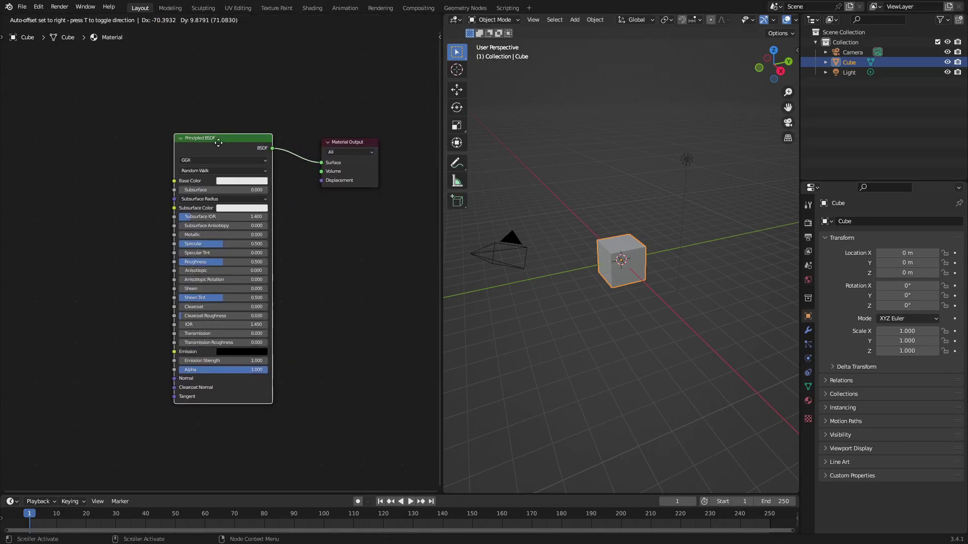
{"action": "middle_click_drag", "start_coordinate": [251, 104], "coordinate": [233, 100]}
{"action": "mouse_move", "coordinate": [340, 137]}
{"action": "left_mouse_down"}
{"action": "mouse_move", "coordinate": [357, 133]}
{"action": "mouse_move", "coordinate": [338, 133]}
{"action": "left_mouse_up"}
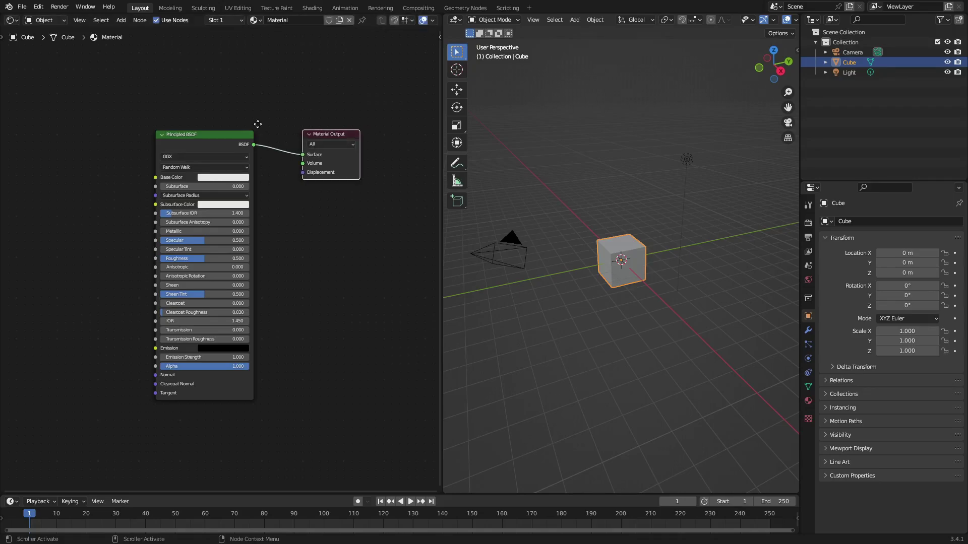
Add a ColorRamp node beside the Principled BSDF and link its Color output to Base Color
{"action": "scroll", "coordinate": [582, 222], "scroll_direction": "up", "scroll_amount": 2}
{"action": "scroll", "coordinate": [582, 222], "scroll_direction": "up", "scroll_amount": 1}
{"action": "middle_click_drag", "start_coordinate": [186, 120], "coordinate": [309, 122]}
{"action": "key", "text": "shift+a"}
{"action": "left_click", "coordinate": [222, 125]}
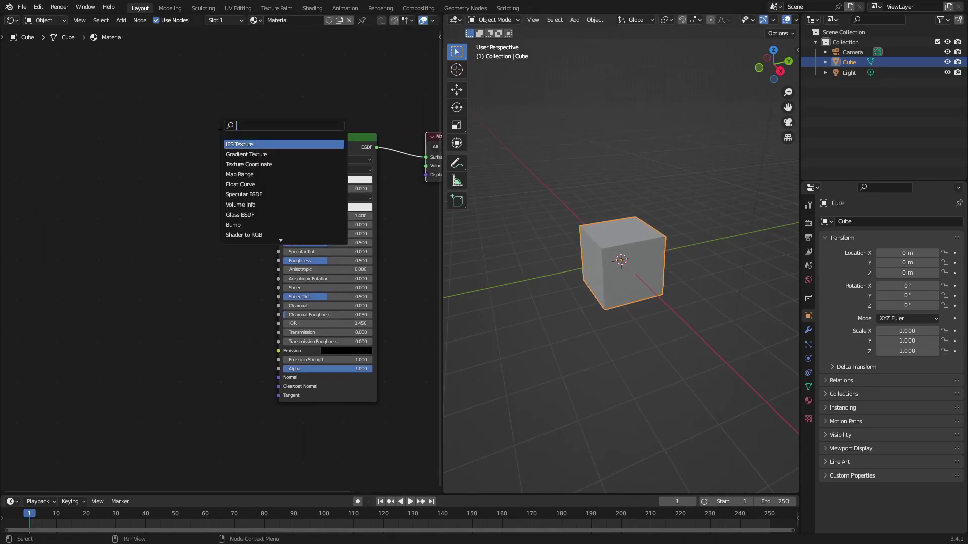
{"action": "type", "text": "color ramp"}
{"action": "key", "text": "Return"}
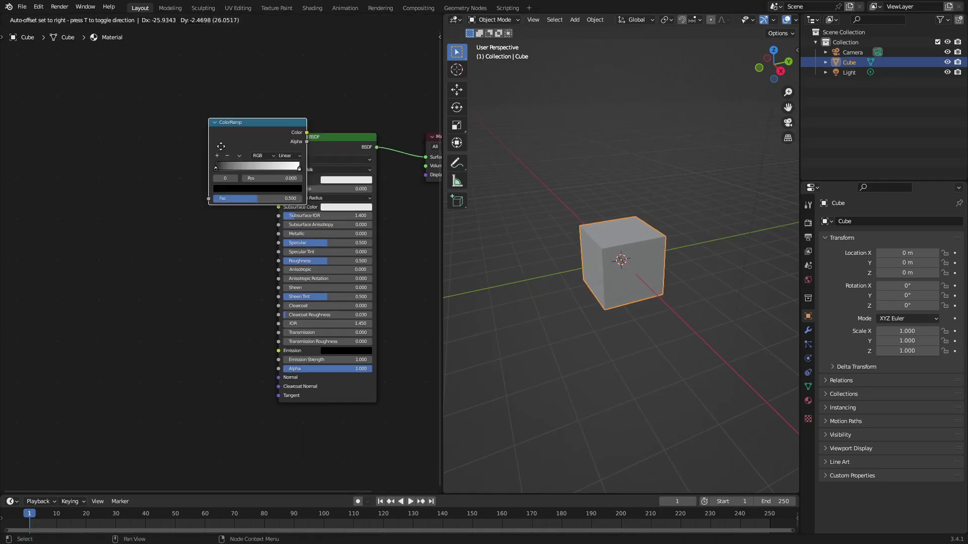
{"action": "left_click", "coordinate": [194, 158]}
{"action": "left_click_drag", "start_coordinate": [249, 141], "coordinate": [278, 180]}
{"action": "left_click_drag", "start_coordinate": [186, 140], "coordinate": [176, 147]}
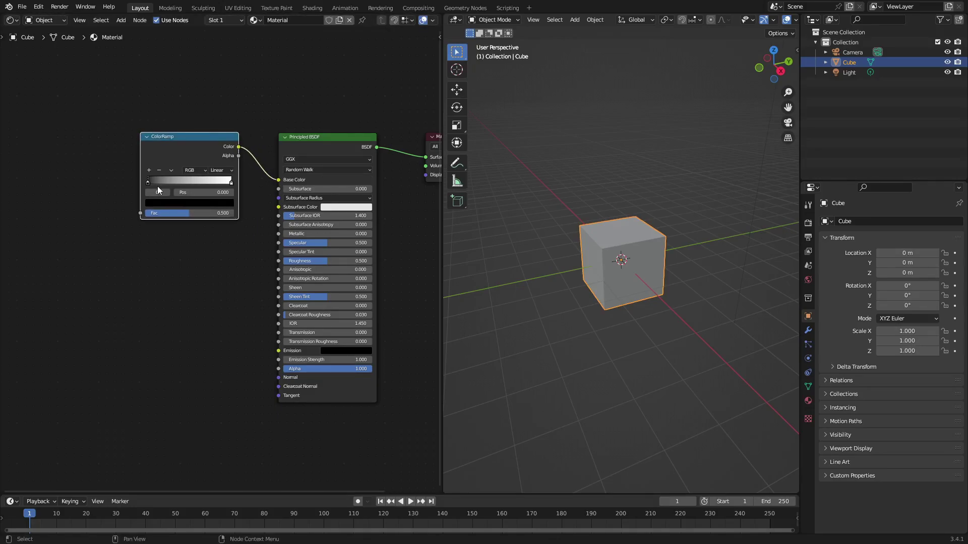
Set the ColorRamp to Constant interpolation with its white stop at 0.482, and show the 3D viewport in Rendered shading
{"action": "left_click", "coordinate": [229, 173]}
{"action": "left_click", "coordinate": [232, 216]}
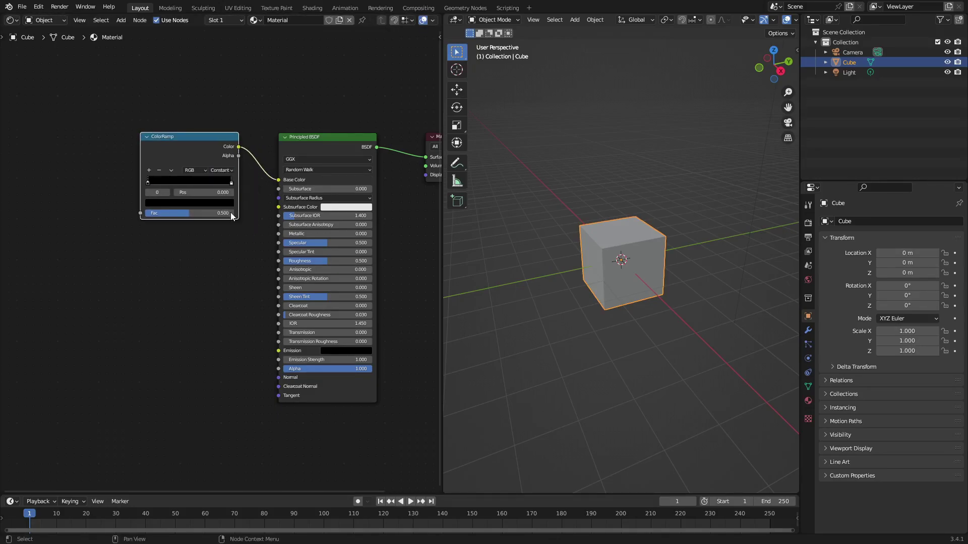
{"action": "left_click", "coordinate": [189, 180], "text": "ctrl"}
{"action": "scroll", "coordinate": [785, 21], "scroll_direction": "down", "scroll_amount": 3}
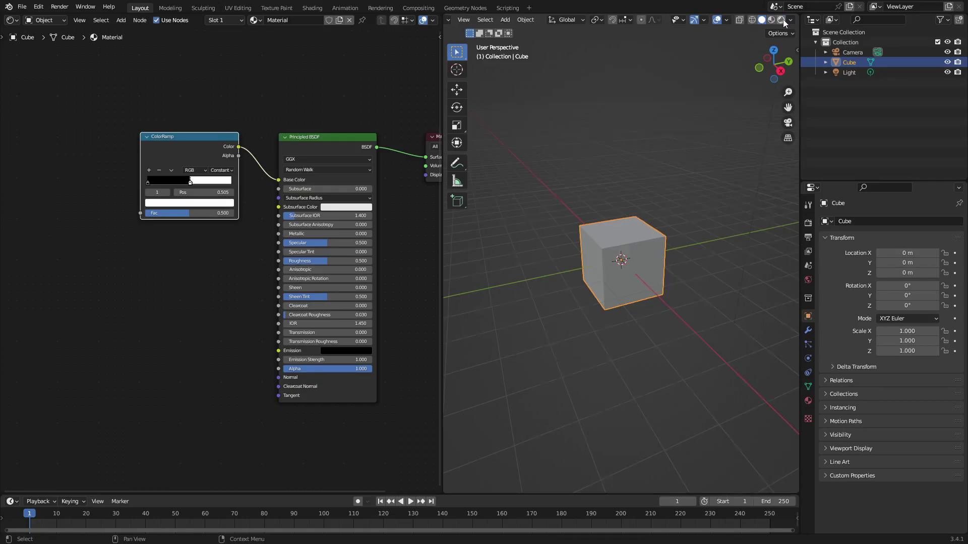
{"action": "left_click", "coordinate": [782, 20]}
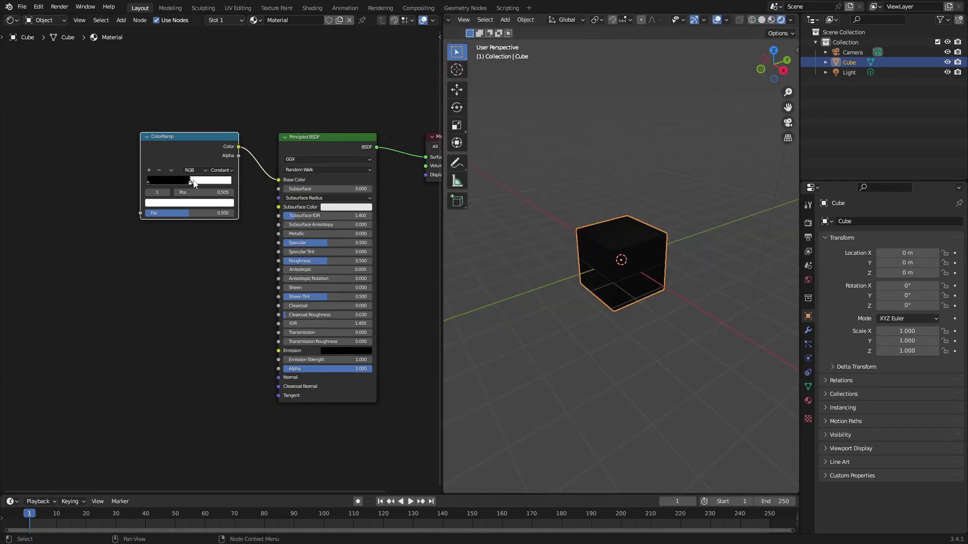
{"action": "left_click_drag", "start_coordinate": [194, 184], "coordinate": [187, 184]}
Add a Noise Texture node before the ColorRamp and link its Color output to the ColorRamp's Fac input
{"action": "key", "text": "shift+a"}
{"action": "left_click", "coordinate": [198, 251]}
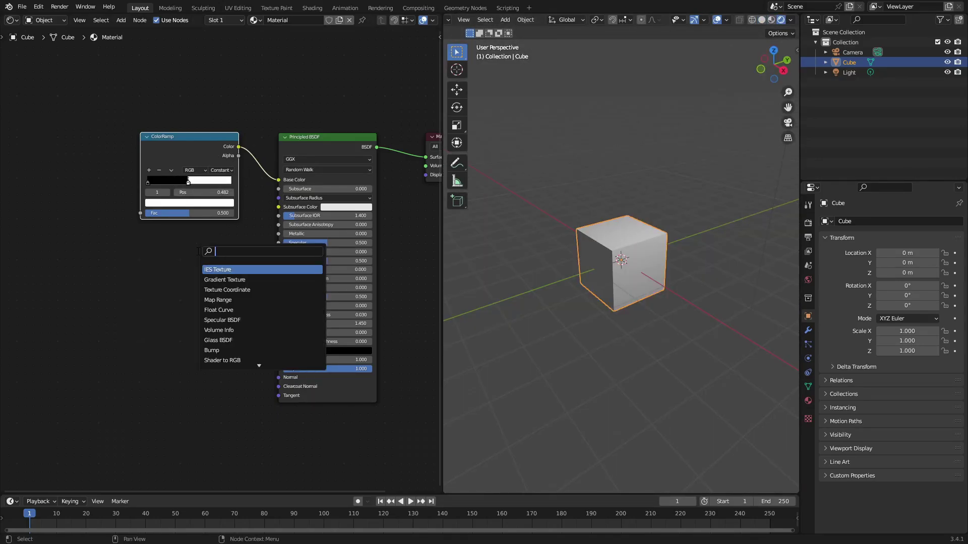
{"action": "type", "text": "noise"}
{"action": "left_click", "coordinate": [240, 269]}
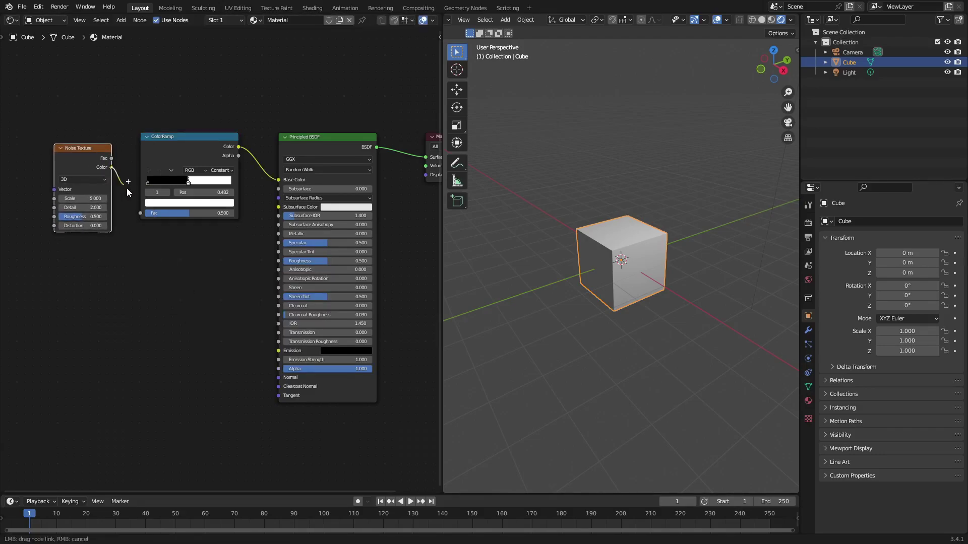
{"action": "left_click", "coordinate": [90, 137]}
{"action": "scroll", "coordinate": [643, 237], "scroll_direction": "up", "scroll_amount": 3}
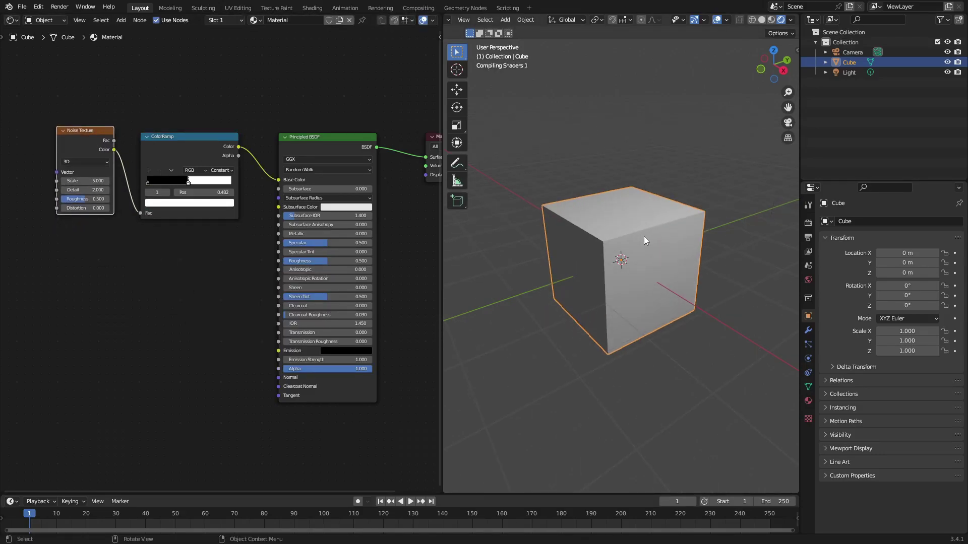
{"action": "mouse_move", "coordinate": [643, 236]}
{"action": "middle_mouse_down"}
{"action": "mouse_move", "coordinate": [654, 238]}
{"action": "mouse_move", "coordinate": [626, 259]}
{"action": "mouse_move", "coordinate": [671, 278]}
{"action": "mouse_move", "coordinate": [595, 226]}
{"action": "mouse_move", "coordinate": [643, 254]}
{"action": "middle_mouse_up"}
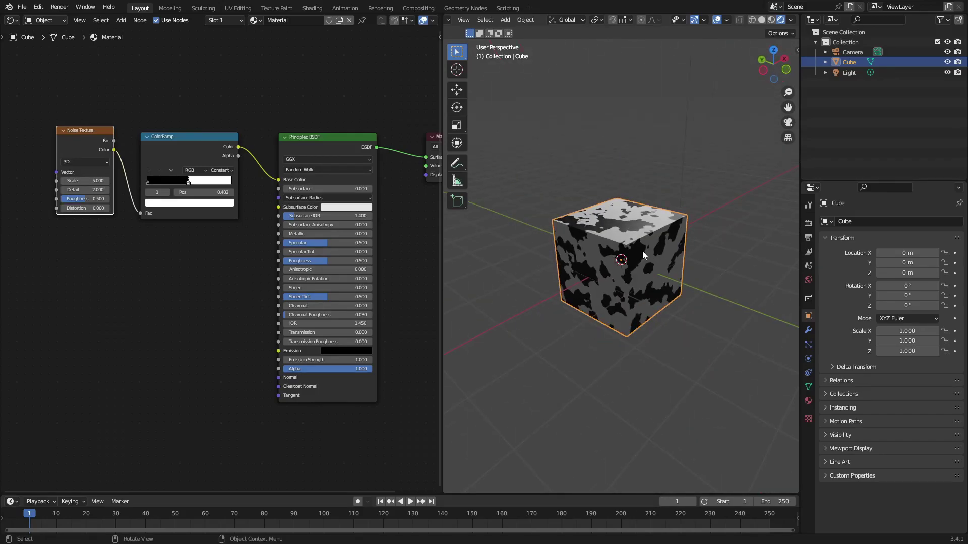
Move the Noise Texture node farther away from the ColorRamp to leave a wide gap between them
{"action": "left_click_drag", "start_coordinate": [79, 133], "coordinate": [81, 137]}
{"action": "left_click_drag", "start_coordinate": [203, 134], "coordinate": [207, 133]}
{"action": "left_click", "coordinate": [77, 142]}
{"action": "left_click", "coordinate": [177, 152]}
{"action": "scroll", "coordinate": [240, 218], "scroll_direction": "down", "scroll_amount": 4}
{"action": "middle_click_drag", "start_coordinate": [240, 218], "coordinate": [173, 210]}
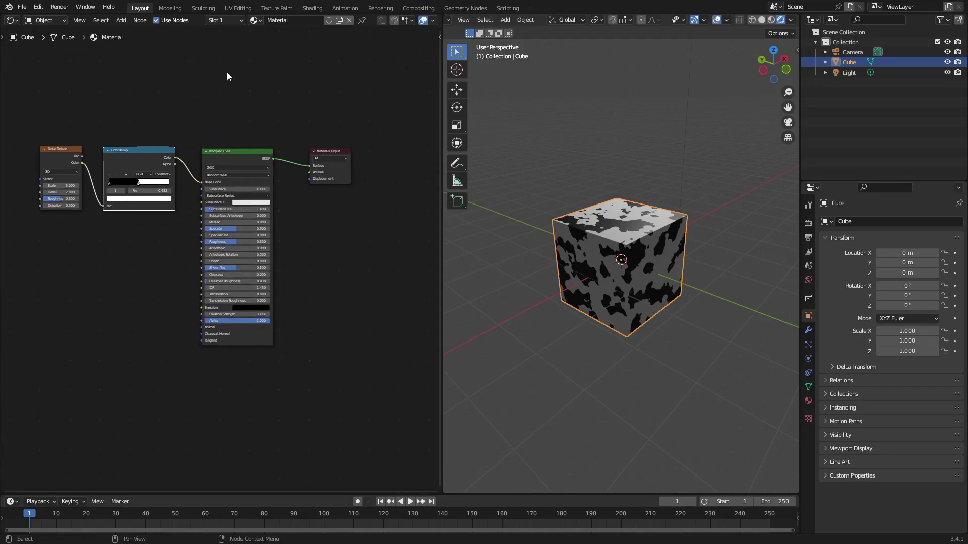
{"action": "middle_click_drag", "start_coordinate": [176, 152], "coordinate": [285, 144]}
{"action": "left_click_drag", "start_coordinate": [160, 143], "coordinate": [107, 144]}
{"action": "scroll", "coordinate": [191, 179], "scroll_direction": "up", "scroll_amount": 2}
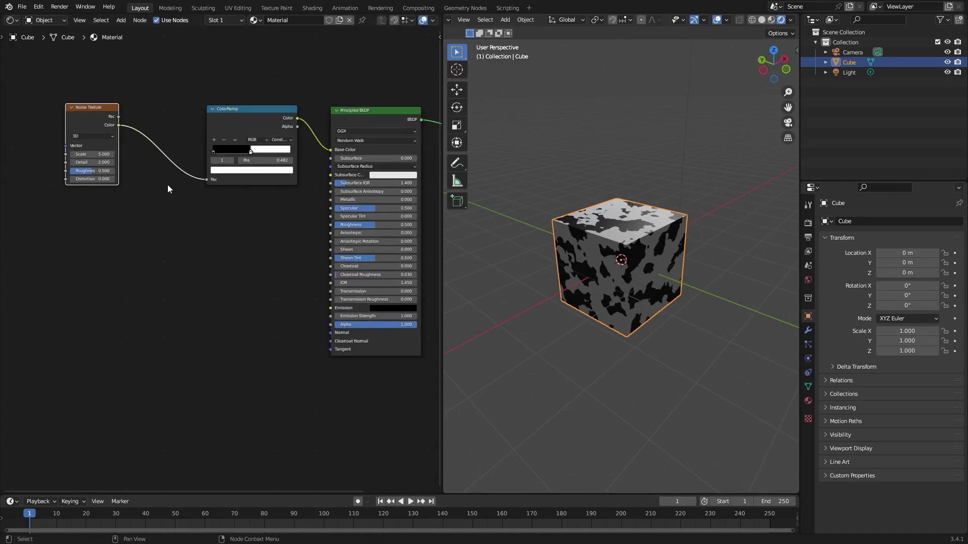
Try linking the Noise Texture's Color output directly to the Principled BSDF's Roughness input
{"action": "left_click_drag", "start_coordinate": [120, 126], "coordinate": [332, 225]}
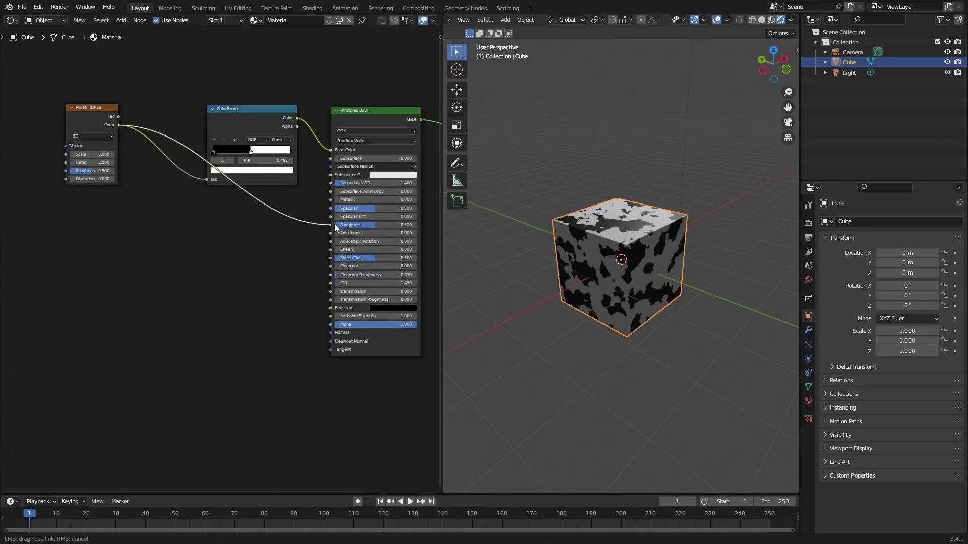
{"action": "scroll", "coordinate": [323, 211], "scroll_direction": "up", "scroll_amount": 1}
{"action": "middle_click_drag", "start_coordinate": [324, 212], "coordinate": [303, 264]}
{"action": "mouse_move", "coordinate": [31, 123]}
{"action": "left_mouse_down"}
{"action": "mouse_move", "coordinate": [237, 249]}
{"action": "mouse_move", "coordinate": [169, 241]}
{"action": "mouse_move", "coordinate": [62, 130]}
{"action": "mouse_move", "coordinate": [30, 110]}
{"action": "left_mouse_up"}
{"action": "key", "text": "ctrl+z"}
{"action": "key", "text": "ctrl+z"}
{"action": "key", "text": "ctrl+z"}
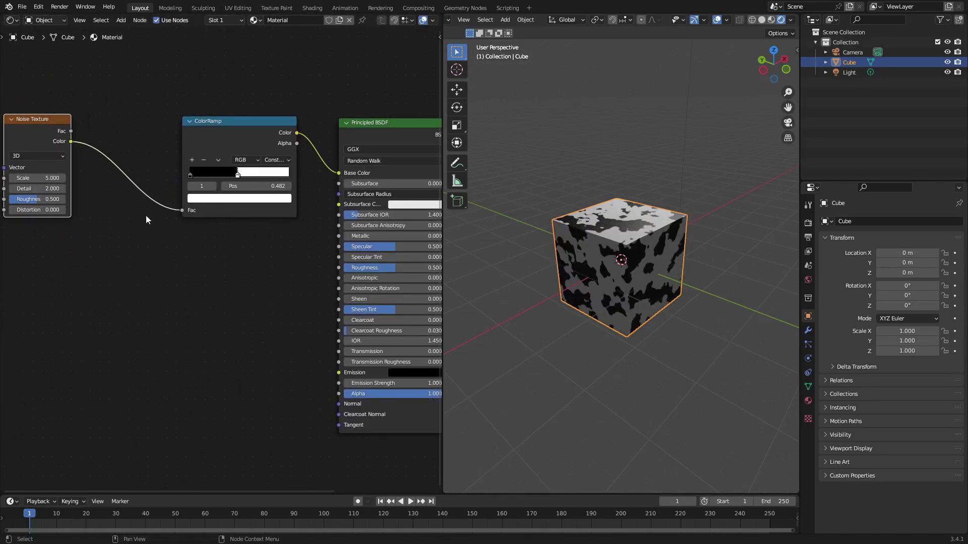
Add a reroute point on the link between Noise Texture and ColorRamp and move it below the two nodes
{"action": "key", "text": "shift"}
{"action": "right_click_drag", "start_coordinate": [135, 131], "coordinate": [118, 216], "text": "shift"}
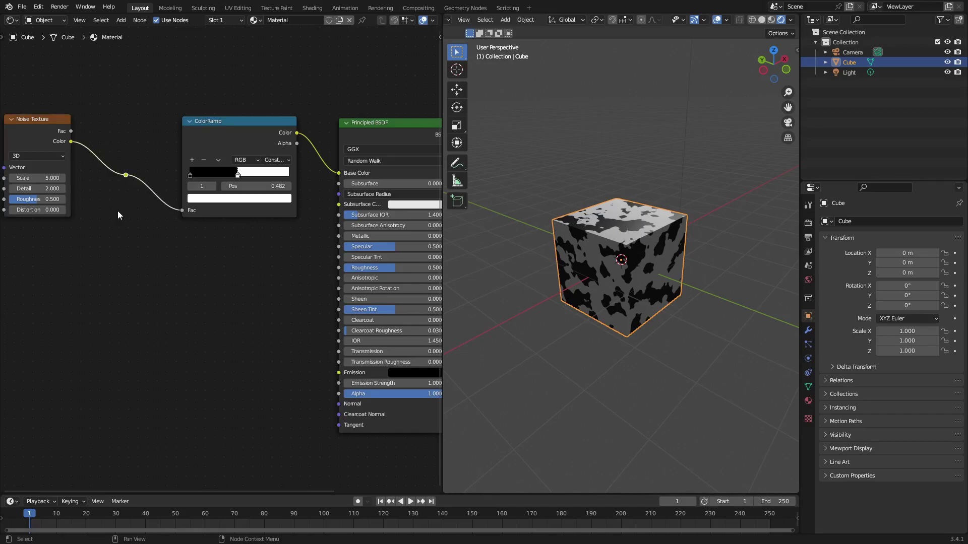
{"action": "left_click_drag", "start_coordinate": [126, 177], "coordinate": [137, 243]}
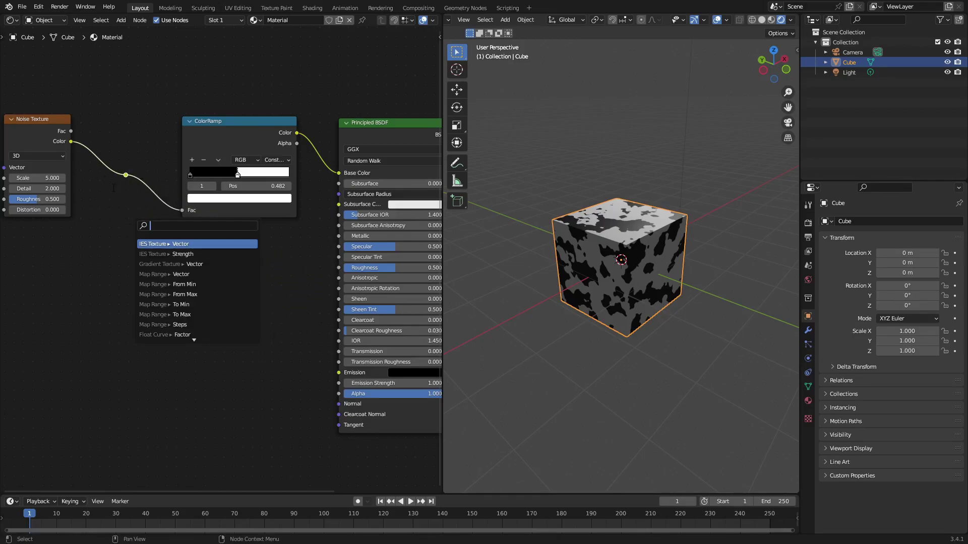
{"action": "left_click", "coordinate": [121, 121]}
{"action": "left_click", "coordinate": [127, 175]}
{"action": "mouse_move", "coordinate": [108, 146]}
{"action": "left_mouse_down"}
{"action": "mouse_move", "coordinate": [143, 204]}
{"action": "mouse_move", "coordinate": [101, 133]}
{"action": "mouse_move", "coordinate": [131, 205]}
{"action": "left_mouse_up"}
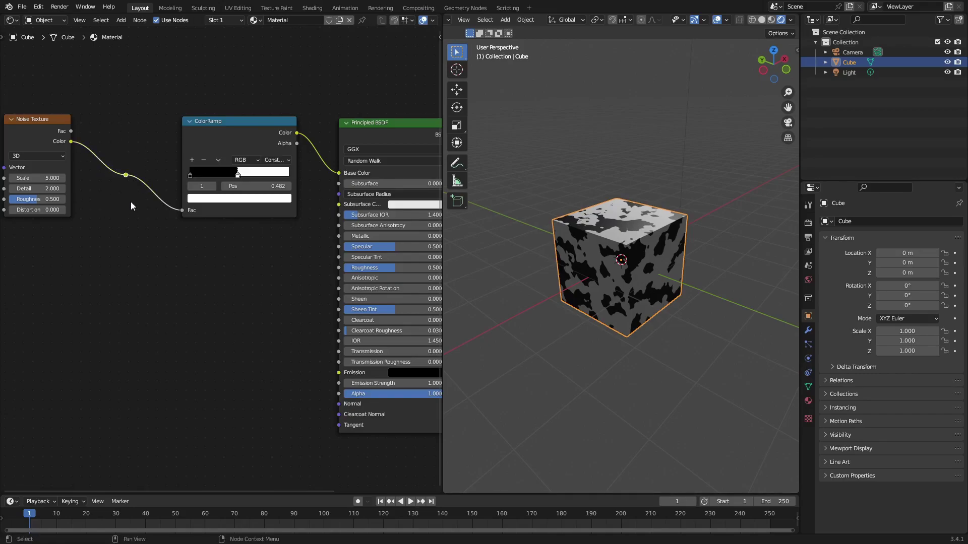
{"action": "key", "text": "g"}
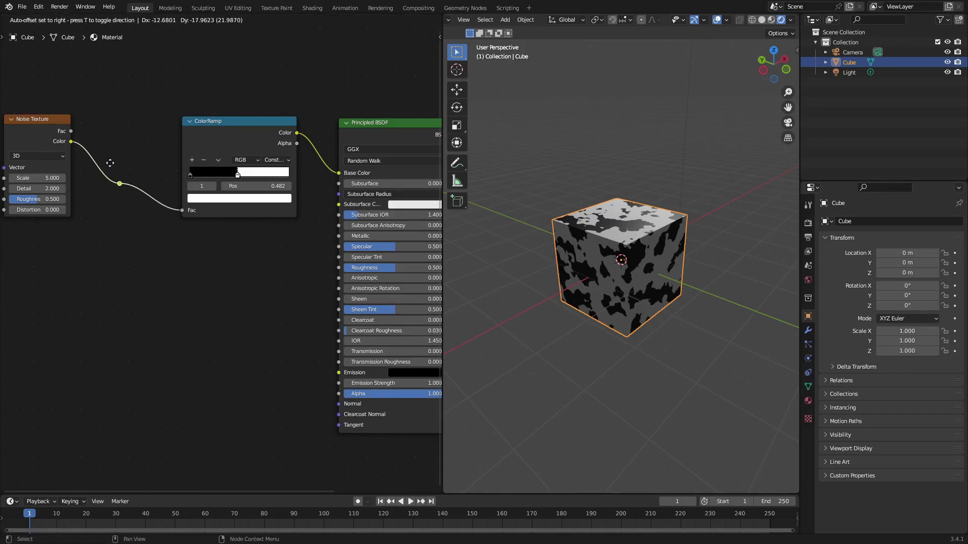
{"action": "left_click", "coordinate": [115, 245]}
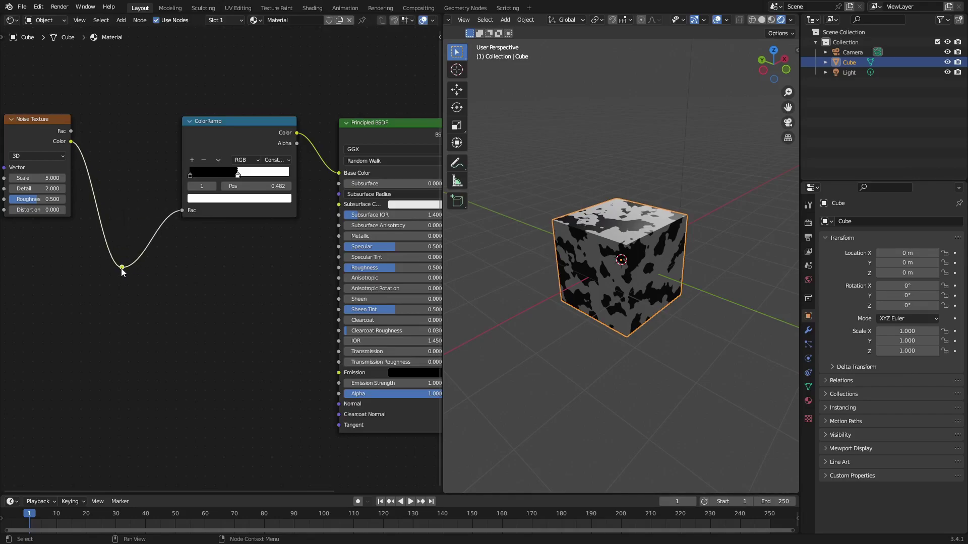
Link the reroute point to the Principled BSDF's Roughness input and shift the ColorRamp slightly toward the Noise Texture
{"action": "left_click_drag", "start_coordinate": [122, 269], "coordinate": [338, 268]}
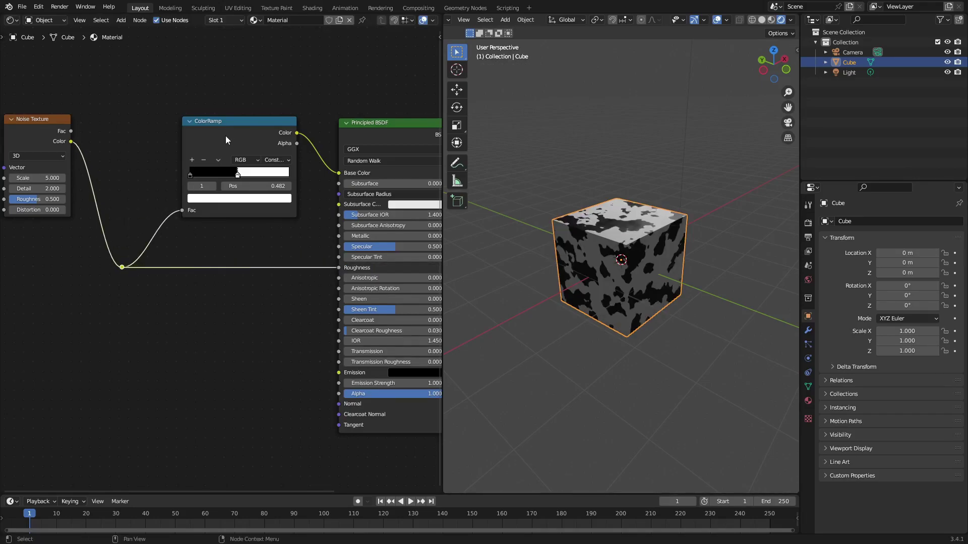
{"action": "left_click_drag", "start_coordinate": [232, 122], "coordinate": [218, 123]}
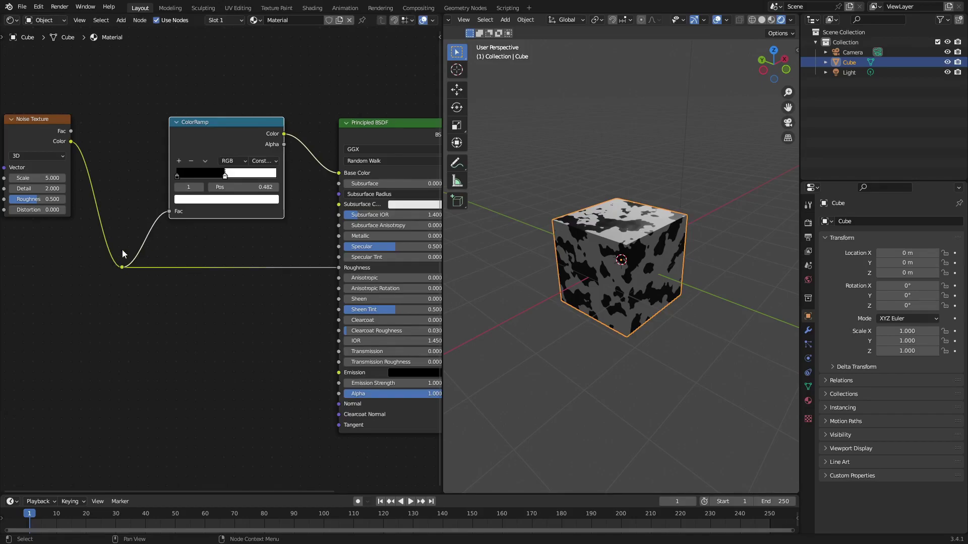
{"action": "scroll", "coordinate": [122, 249], "scroll_direction": "down", "scroll_amount": 2}
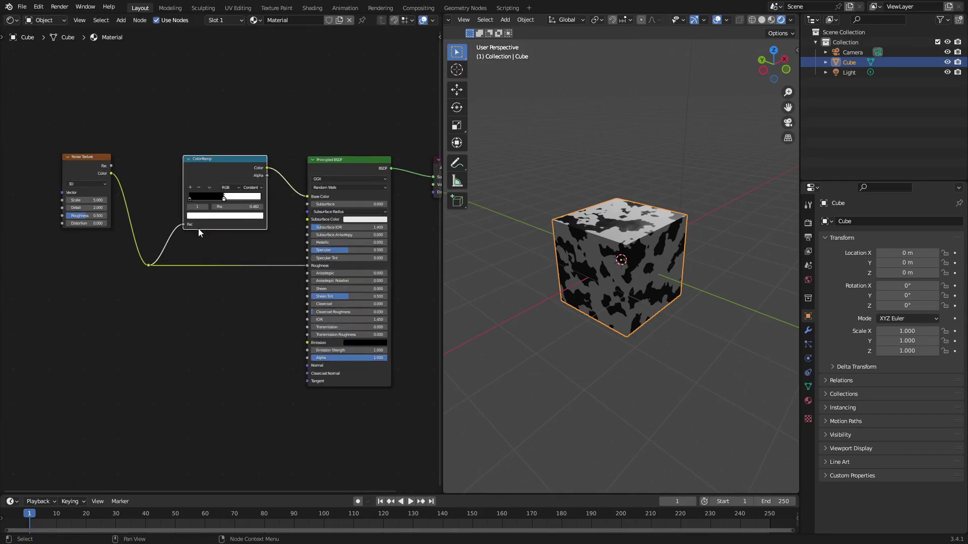
Set the Noise Texture's Scale to 5.700 and inspect the pattern on the top of the cube
{"action": "middle_click_drag", "start_coordinate": [580, 176], "coordinate": [625, 221]}
{"action": "scroll", "coordinate": [603, 211], "scroll_direction": "up", "scroll_amount": 4}
{"action": "left_click_drag", "start_coordinate": [76, 200], "coordinate": [83, 200]}
{"action": "scroll", "coordinate": [624, 204], "scroll_direction": "down", "scroll_amount": 3}
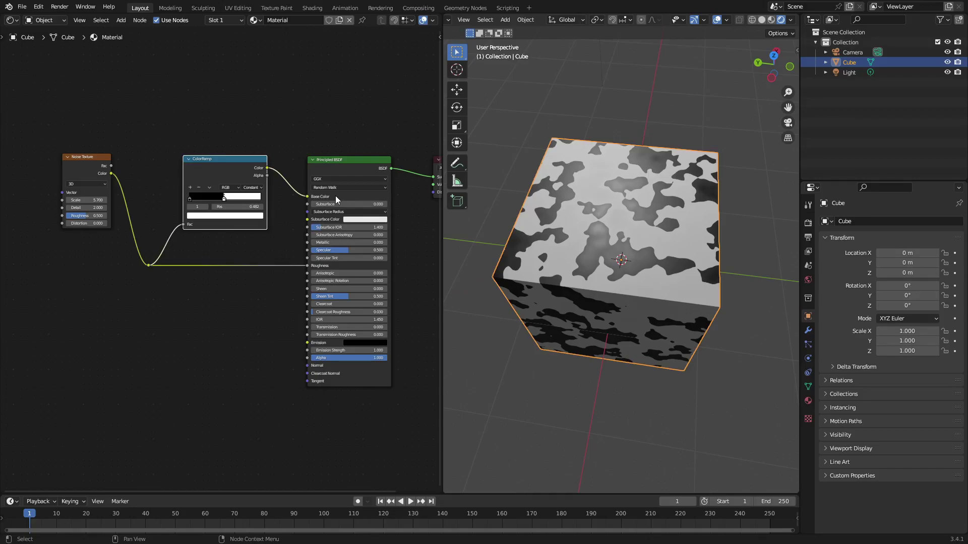
{"action": "middle_click_drag", "start_coordinate": [559, 202], "coordinate": [610, 204]}
{"action": "middle_click_drag", "start_coordinate": [227, 174], "coordinate": [225, 173]}
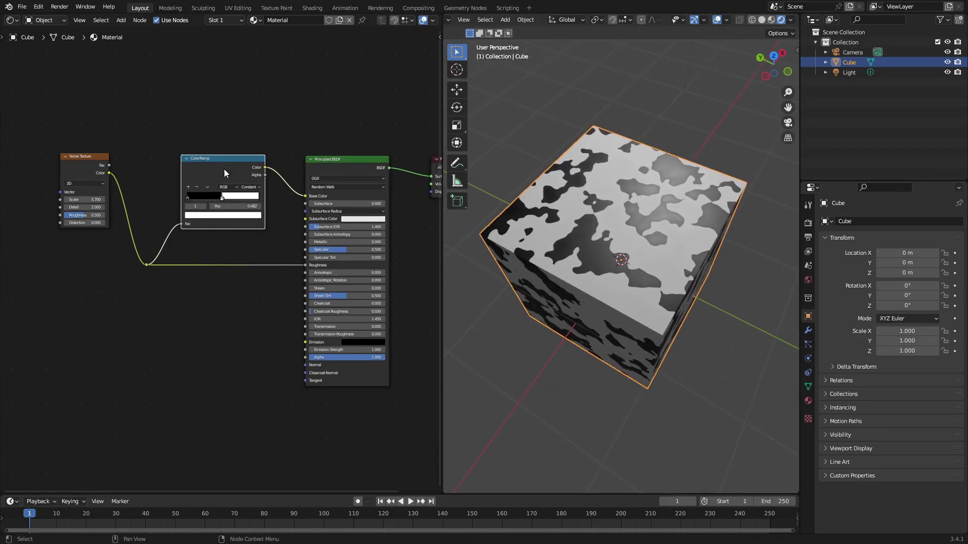
Move the Noise Texture node closer to the ColorRamp and shift the reroute point slightly toward the Principled BSDF
{"action": "left_click_drag", "start_coordinate": [94, 169], "coordinate": [106, 169]}
{"action": "left_click", "coordinate": [146, 265]}
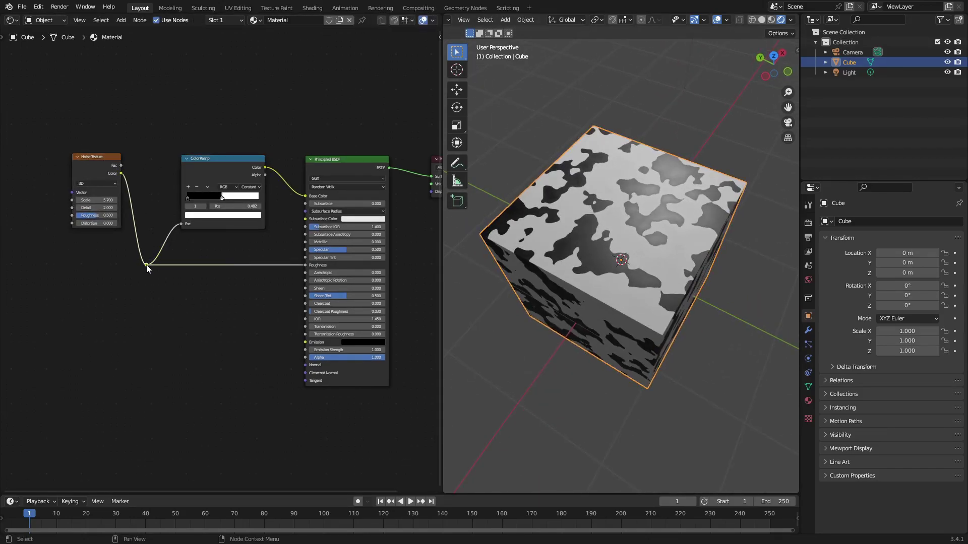
{"action": "key", "text": "g"}
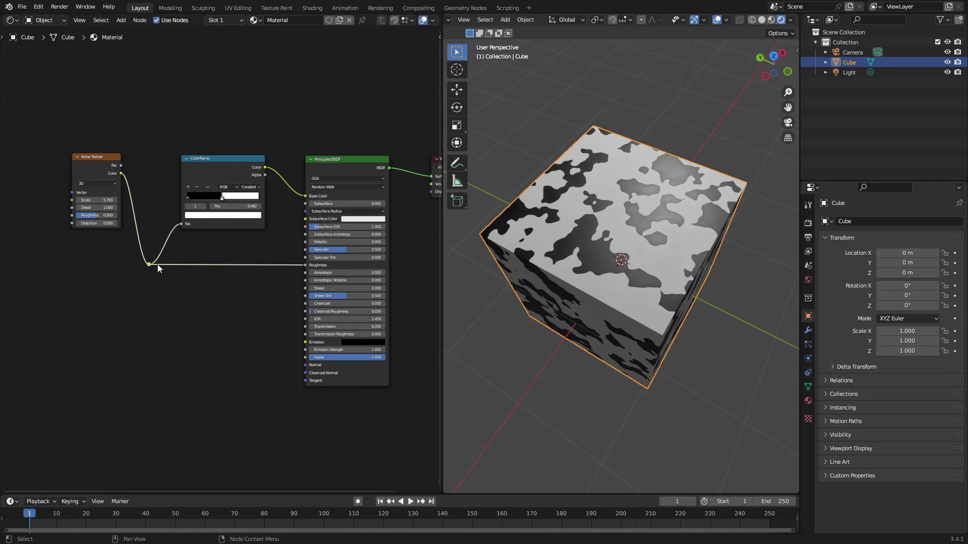
{"action": "left_click", "coordinate": [159, 266]}
Replace the reroute point with direct links from the Noise Texture's Color output to the ColorRamp's Fac and the Roughness input
{"action": "scroll", "coordinate": [150, 267], "scroll_direction": "up", "scroll_amount": 3}
{"action": "middle_click_drag", "start_coordinate": [169, 262], "coordinate": [231, 249]}
{"action": "left_click_drag", "start_coordinate": [195, 241], "coordinate": [407, 291]}
{"action": "left_click_drag", "start_coordinate": [171, 336], "coordinate": [251, 200]}
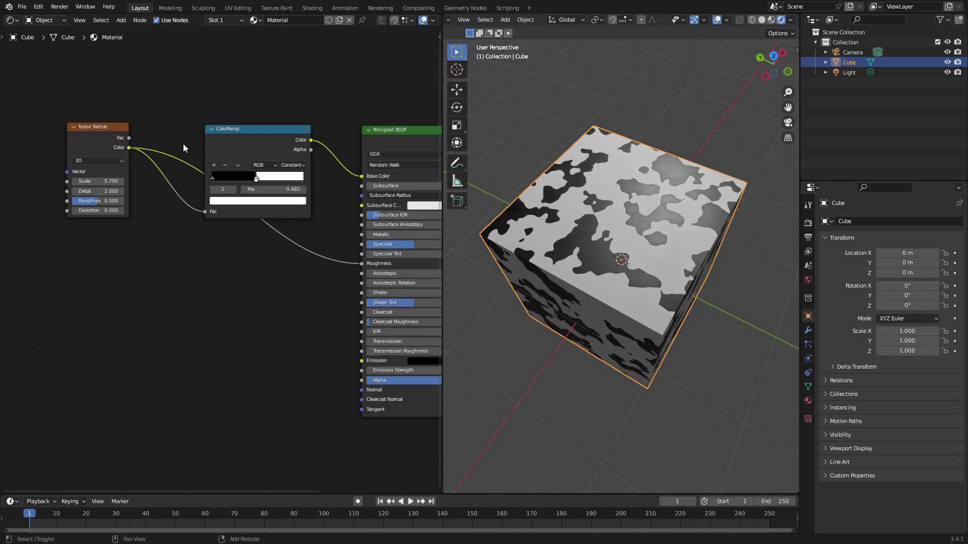
Add a reroute point to the Noise Texture's Roughness link, level with the Roughness input, and nudge the Noise Texture slightly toward the ColorRamp
{"action": "right_click_drag", "start_coordinate": [183, 144], "coordinate": [181, 171], "text": "shift"}
{"action": "left_click_drag", "start_coordinate": [181, 161], "coordinate": [184, 140]}
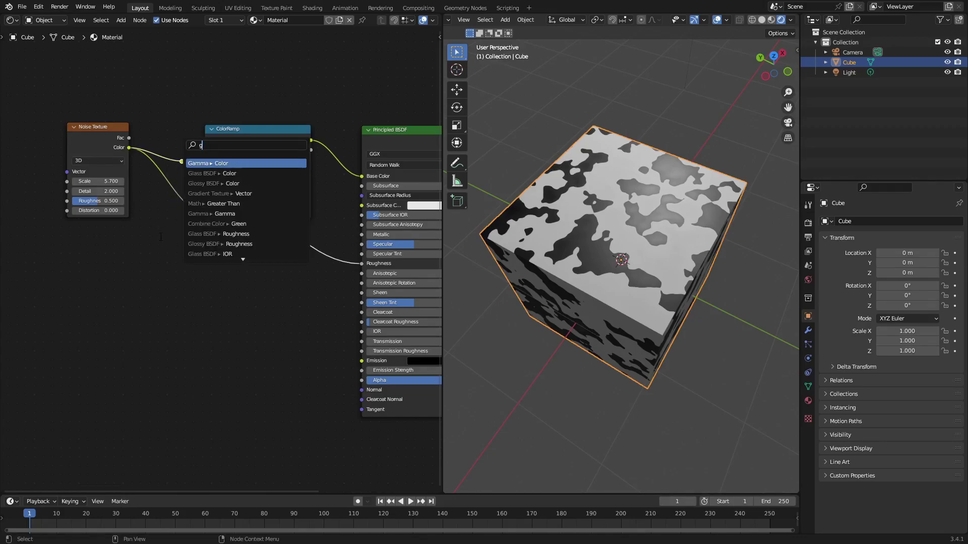
{"action": "key", "text": "Escape"}
{"action": "key", "text": "g"}
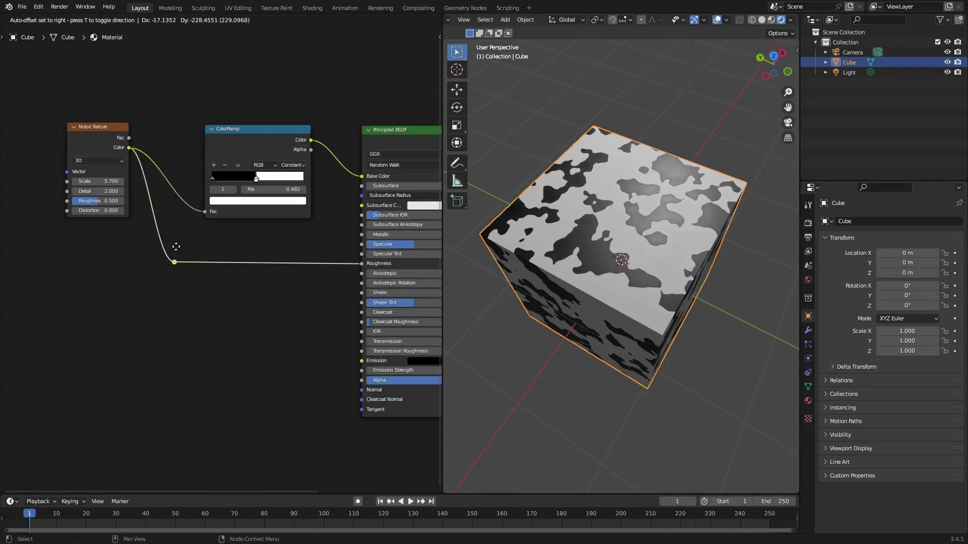
{"action": "left_click", "coordinate": [176, 246]}
{"action": "middle_click_drag", "start_coordinate": [263, 229], "coordinate": [180, 234]}
{"action": "scroll", "coordinate": [182, 237], "scroll_direction": "down", "scroll_amount": 2}
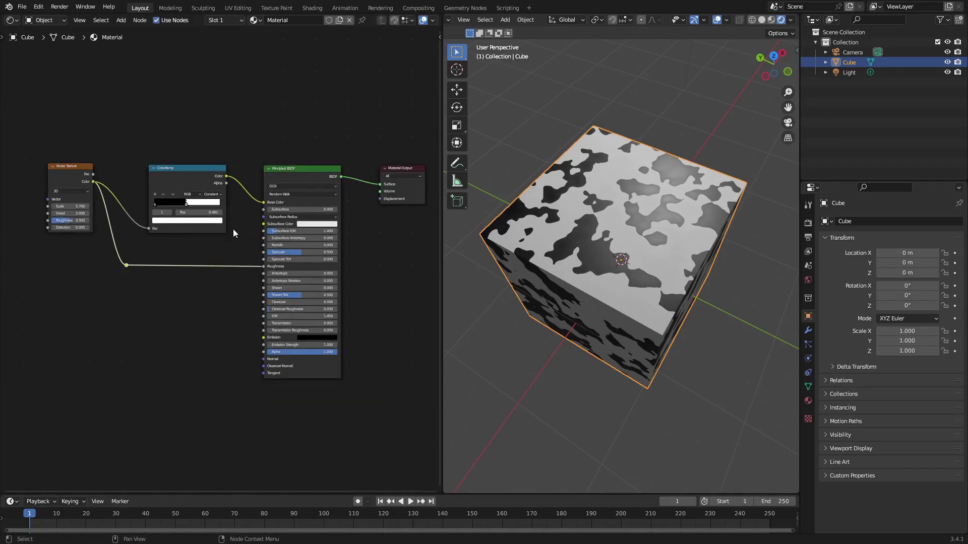
{"action": "left_click_drag", "start_coordinate": [78, 179], "coordinate": [83, 178]}
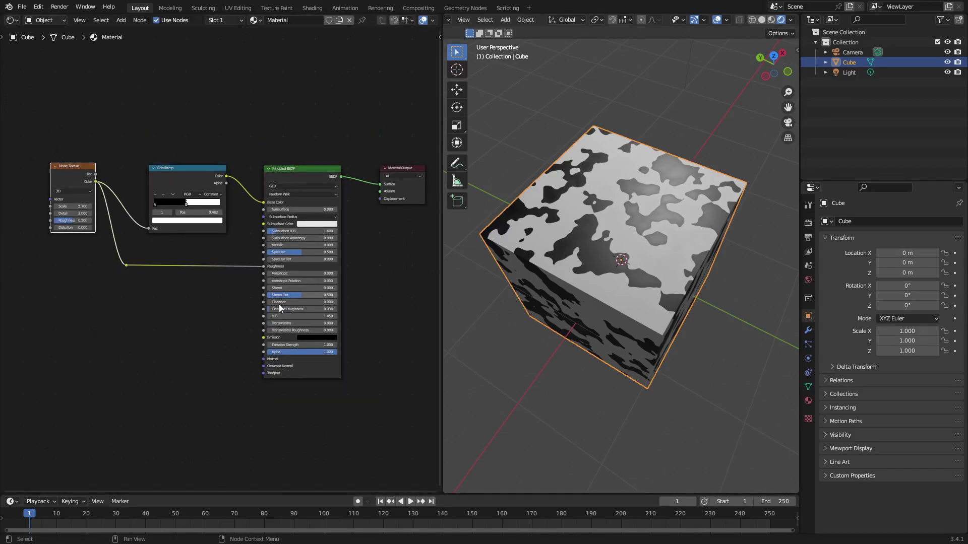
Duplicate the Noise Texture, ColorRamp, reroute and Principled BSDF chain three times, placing the copies around the original chain
{"action": "left_click_drag", "start_coordinate": [324, 399], "coordinate": [67, 156]}
{"action": "scroll", "coordinate": [199, 280], "scroll_direction": "down", "scroll_amount": 1}
{"action": "key", "text": "shift+d"}
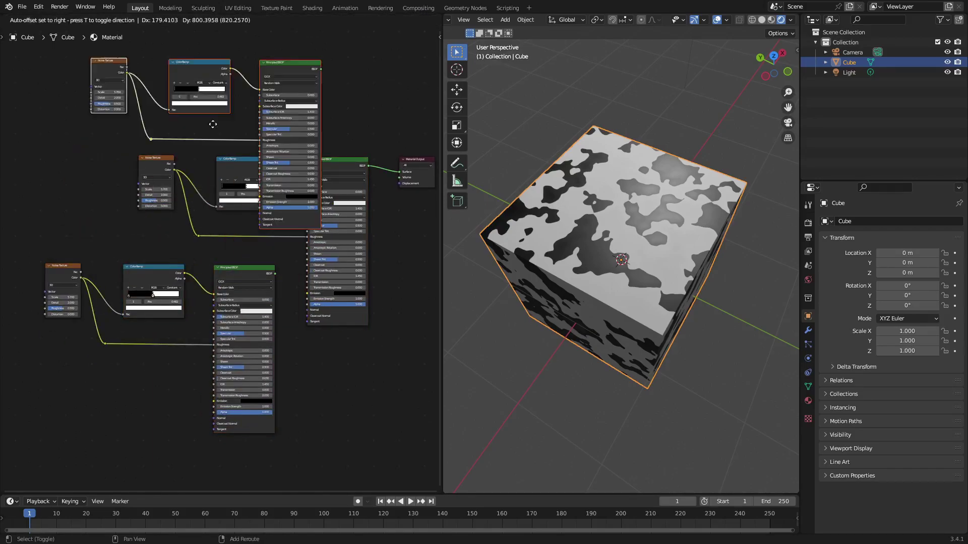
{"action": "left_click", "coordinate": [206, 266]}
{"action": "scroll", "coordinate": [221, 267], "scroll_direction": "down", "scroll_amount": 3}
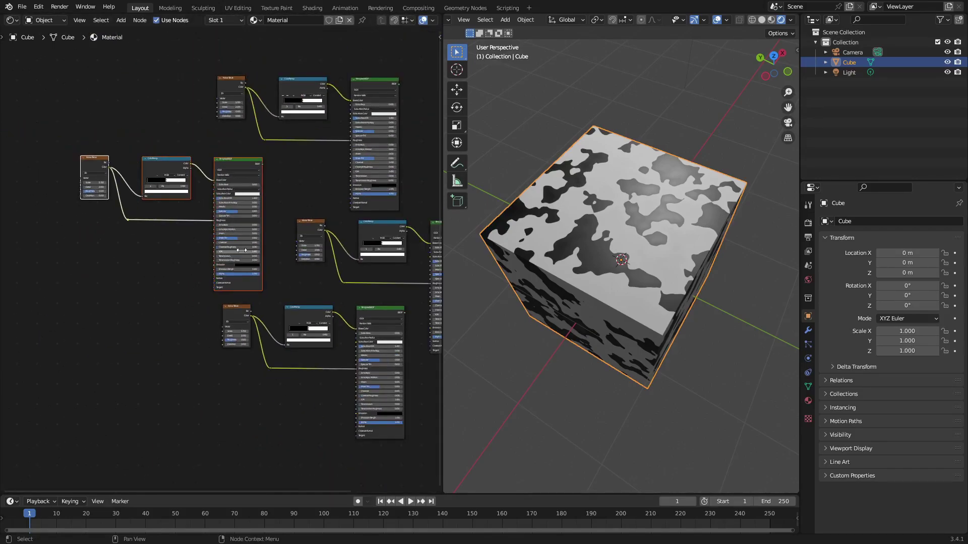
{"action": "left_click", "coordinate": [110, 294]}
{"action": "middle_click_drag", "start_coordinate": [217, 276], "coordinate": [179, 281]}
{"action": "scroll", "coordinate": [167, 272], "scroll_direction": "down", "scroll_amount": 1}
{"action": "middle_click_drag", "start_coordinate": [303, 249], "coordinate": [214, 248]}
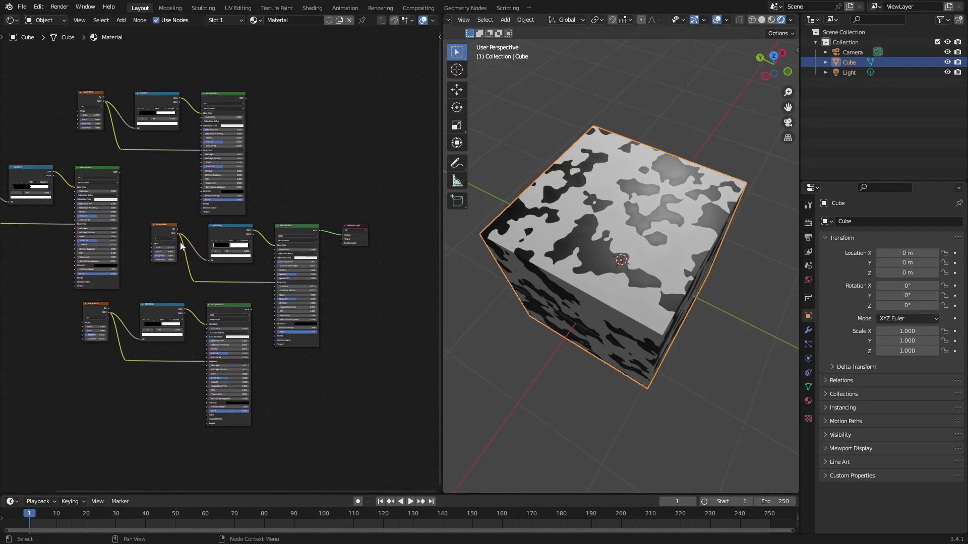
Combine all four node chains, excluding the Material Output, into one node group
{"action": "middle_click_drag", "start_coordinate": [313, 350], "coordinate": [373, 362]}
{"action": "left_click_drag", "start_coordinate": [381, 449], "coordinate": [404, 175]}
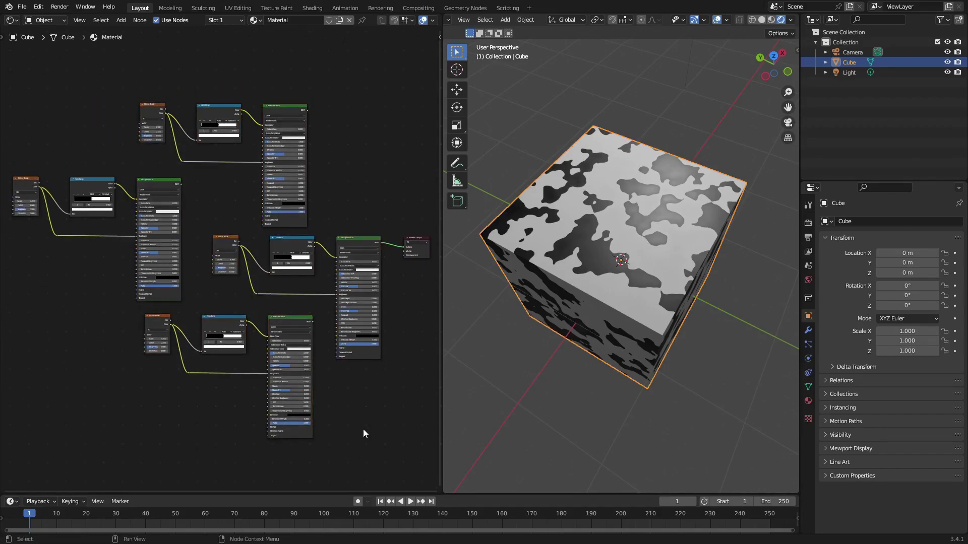
{"action": "left_click_drag", "start_coordinate": [373, 456], "coordinate": [11, 71]}
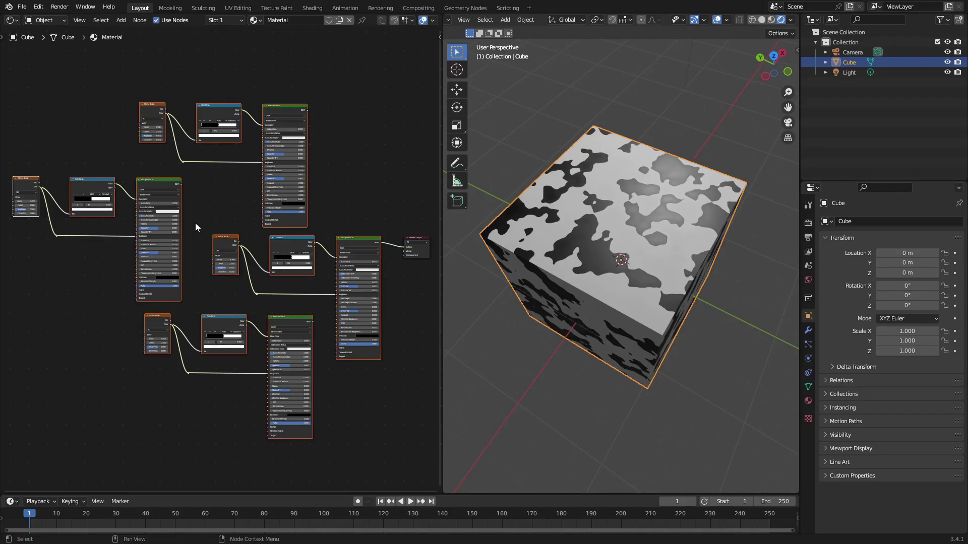
{"action": "key", "text": "ctrl+g"}
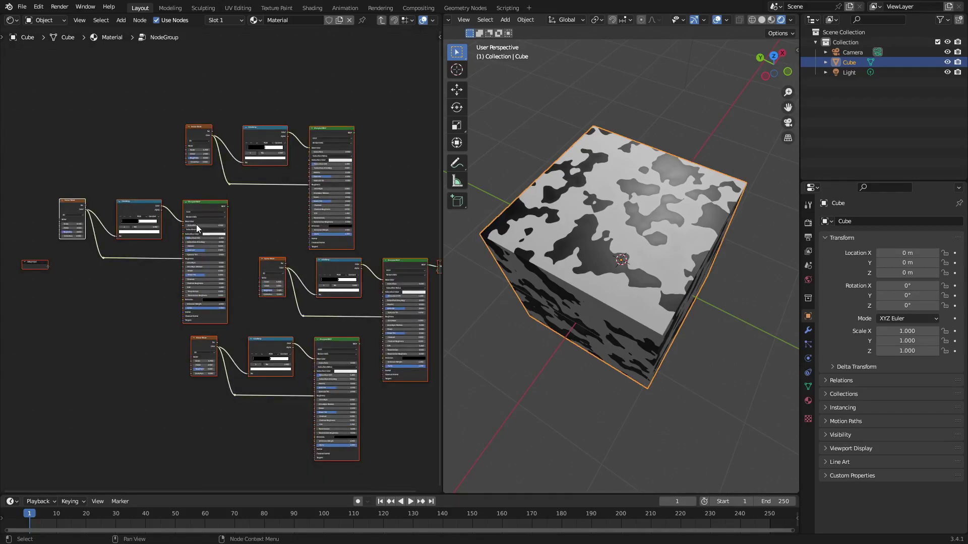
Examine the Group Input, the node chains and the Group Output inside the new node group
{"action": "scroll", "coordinate": [196, 224], "scroll_direction": "down", "scroll_amount": 3}
{"action": "middle_click_drag", "start_coordinate": [265, 235], "coordinate": [234, 207]}
{"action": "scroll", "coordinate": [103, 222], "scroll_direction": "up", "scroll_amount": 2}
{"action": "middle_click_drag", "start_coordinate": [103, 222], "coordinate": [126, 207]}
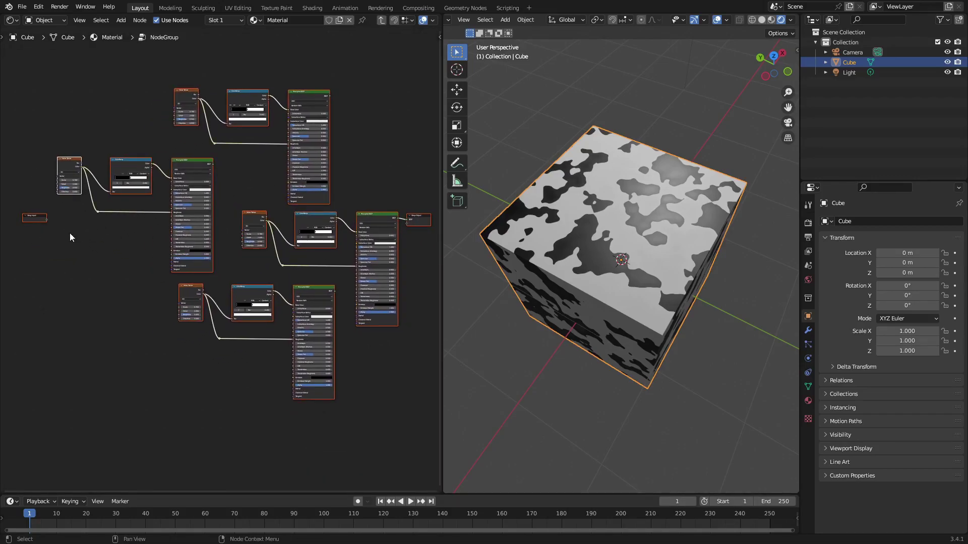
{"action": "scroll", "coordinate": [90, 231], "scroll_direction": "up", "scroll_amount": 5}
{"action": "middle_click_drag", "start_coordinate": [50, 217], "coordinate": [179, 246]}
{"action": "scroll", "coordinate": [179, 249], "scroll_direction": "up", "scroll_amount": 4}
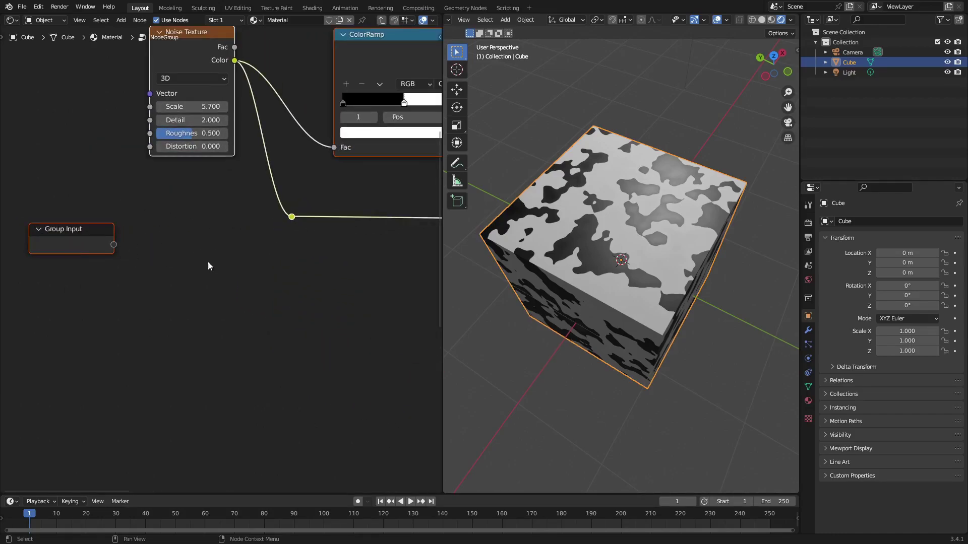
{"action": "scroll", "coordinate": [210, 265], "scroll_direction": "down", "scroll_amount": 4}
{"action": "middle_click_drag", "start_coordinate": [306, 262], "coordinate": [65, 244]}
{"action": "middle_click_drag", "start_coordinate": [429, 246], "coordinate": [300, 243]}
{"action": "scroll", "coordinate": [301, 243], "scroll_direction": "up", "scroll_amount": 2}
{"action": "left_click", "coordinate": [289, 180]}
{"action": "scroll", "coordinate": [253, 180], "scroll_direction": "down", "scroll_amount": 2}
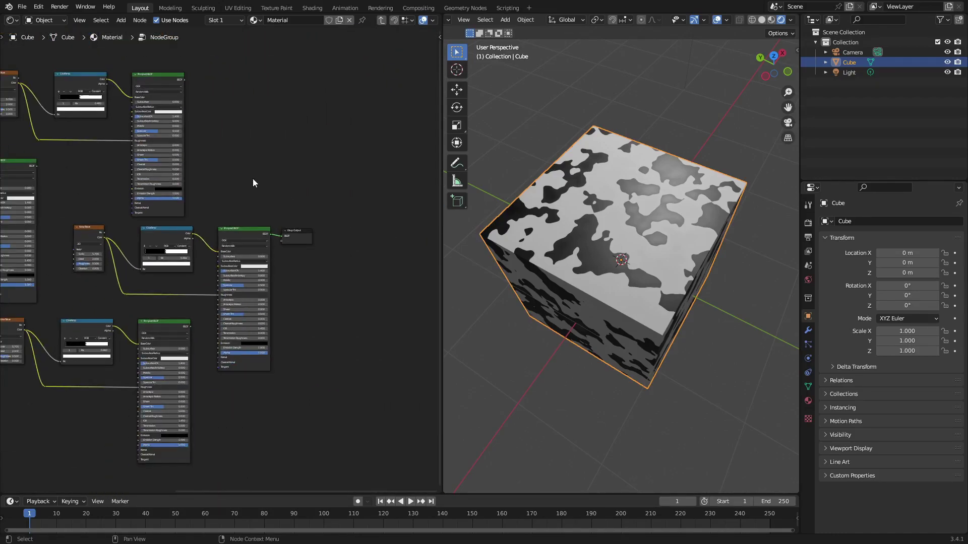
{"action": "scroll", "coordinate": [254, 182], "scroll_direction": "down", "scroll_amount": 5, "text": "ctrl"}
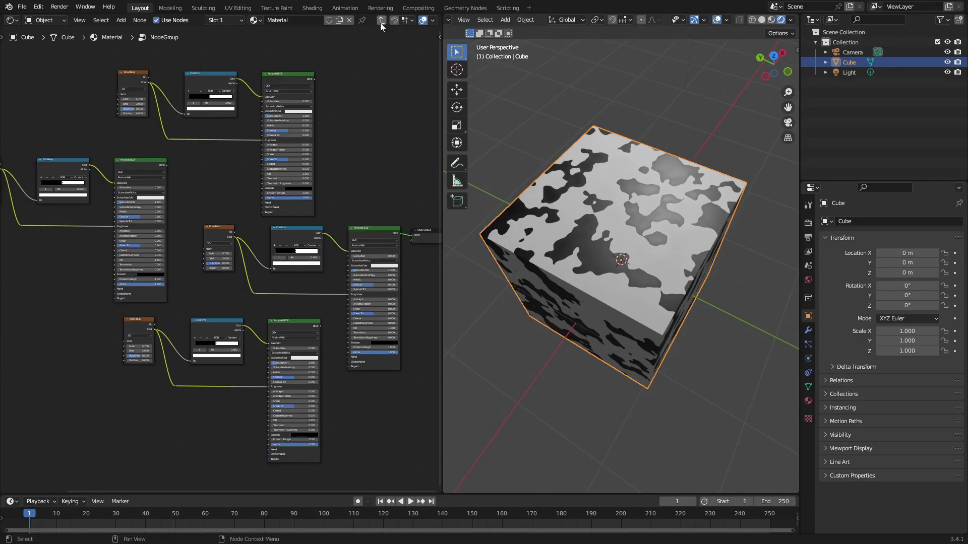
Return to the main material tree and move the group node closer to the Material Output
{"action": "left_click", "coordinate": [380, 23]}
{"action": "middle_click_drag", "start_coordinate": [268, 143], "coordinate": [148, 130]}
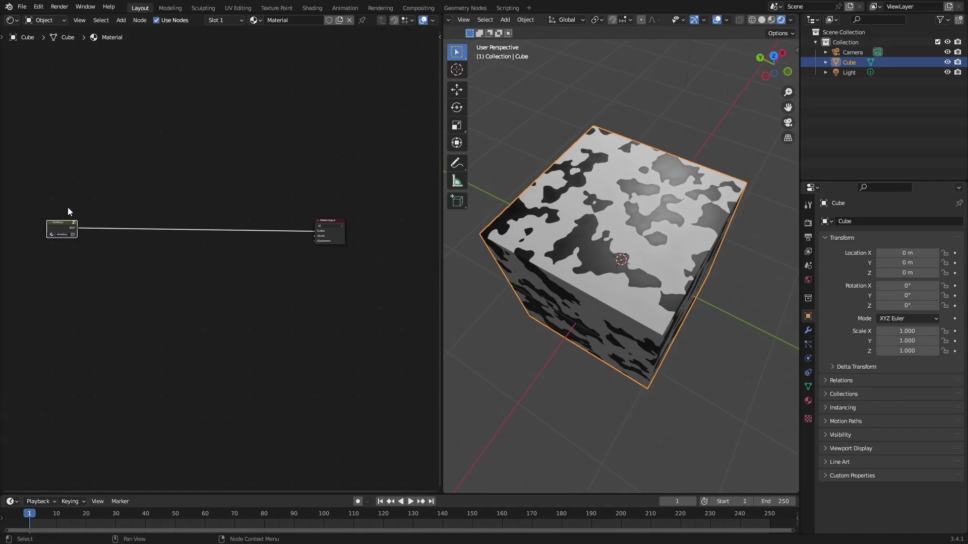
{"action": "left_click_drag", "start_coordinate": [63, 229], "coordinate": [183, 214]}
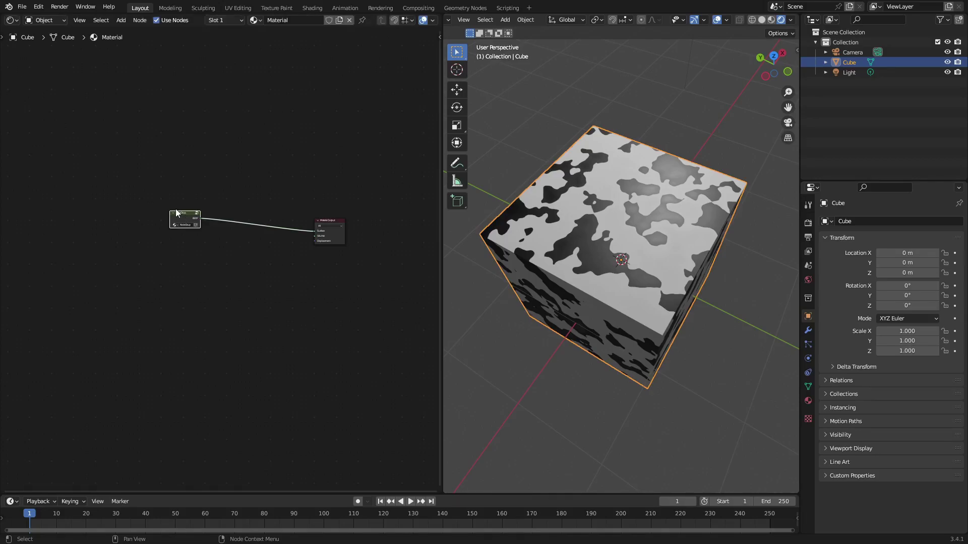
{"action": "scroll", "coordinate": [198, 167], "scroll_direction": "up", "scroll_amount": 4}
{"action": "left_click_drag", "start_coordinate": [234, 136], "coordinate": [129, 287]}
{"action": "left_click_drag", "start_coordinate": [234, 139], "coordinate": [126, 282]}
{"action": "left_click_drag", "start_coordinate": [236, 120], "coordinate": [34, 350]}
{"action": "left_click_drag", "start_coordinate": [234, 148], "coordinate": [58, 322]}
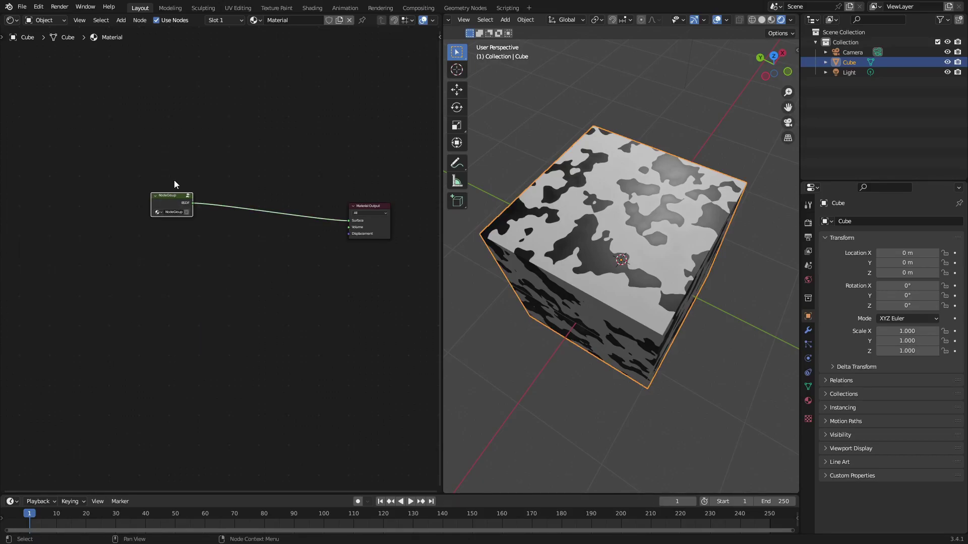
{"action": "middle_click_drag", "start_coordinate": [174, 184], "coordinate": [197, 151], "text": "ctrl"}
{"action": "left_click_drag", "start_coordinate": [184, 199], "coordinate": [213, 207]}
Open the node group for editing and look over the node chains it contains
{"action": "left_click", "coordinate": [208, 172]}
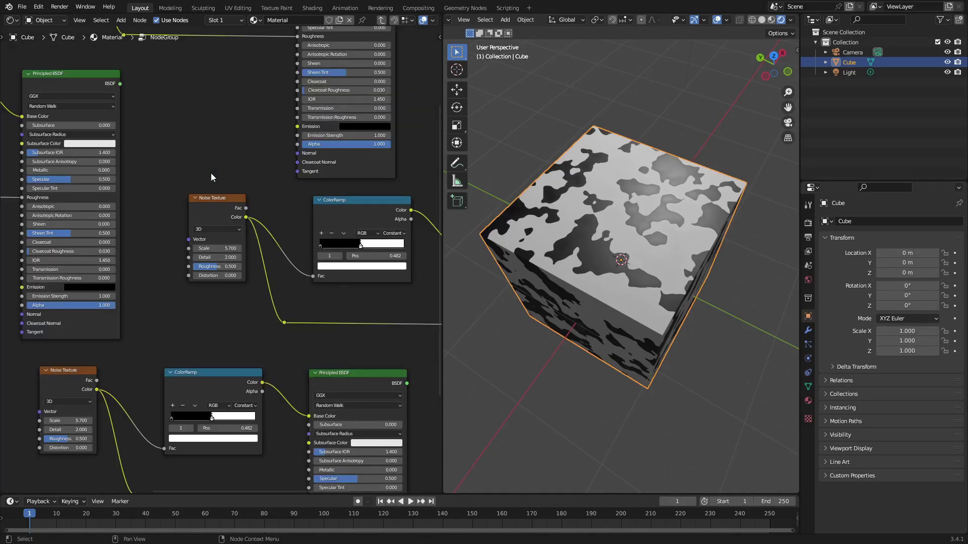
{"action": "scroll", "coordinate": [223, 201], "scroll_direction": "down", "scroll_amount": 3}
{"action": "middle_click_drag", "start_coordinate": [223, 201], "coordinate": [285, 186]}
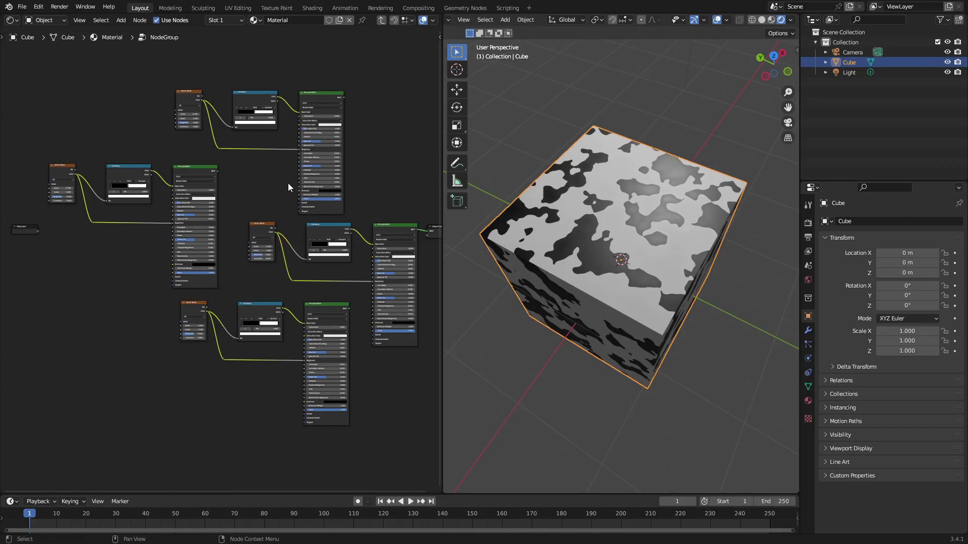
{"action": "scroll", "coordinate": [295, 225], "scroll_direction": "up", "scroll_amount": 4}
{"action": "middle_click_drag", "start_coordinate": [300, 265], "coordinate": [166, 225]}
{"action": "scroll", "coordinate": [165, 227], "scroll_direction": "down", "scroll_amount": 5}
{"action": "scroll", "coordinate": [115, 199], "scroll_direction": "up", "scroll_amount": 5}
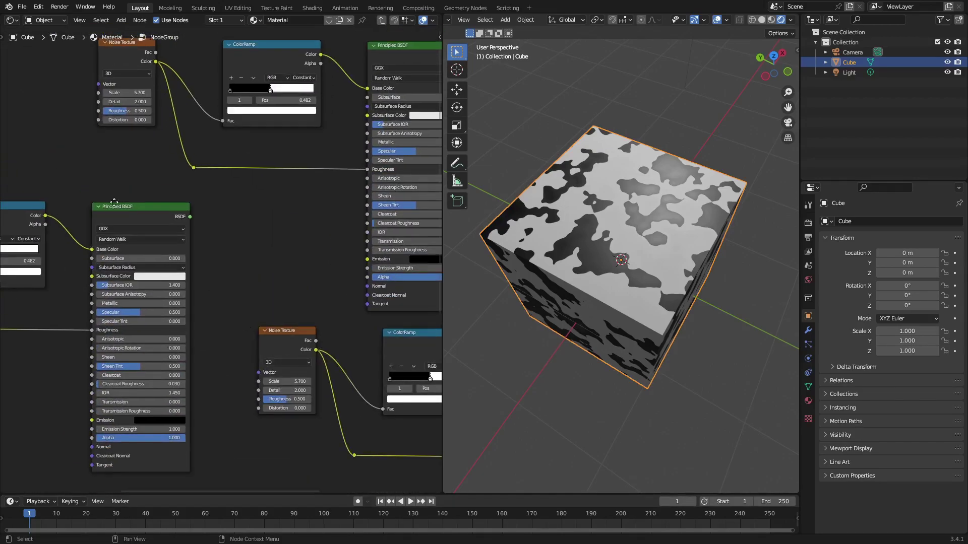
{"action": "middle_click_drag", "start_coordinate": [115, 203], "coordinate": [373, 72]}
{"action": "scroll", "coordinate": [405, 87], "scroll_direction": "down", "scroll_amount": 1}
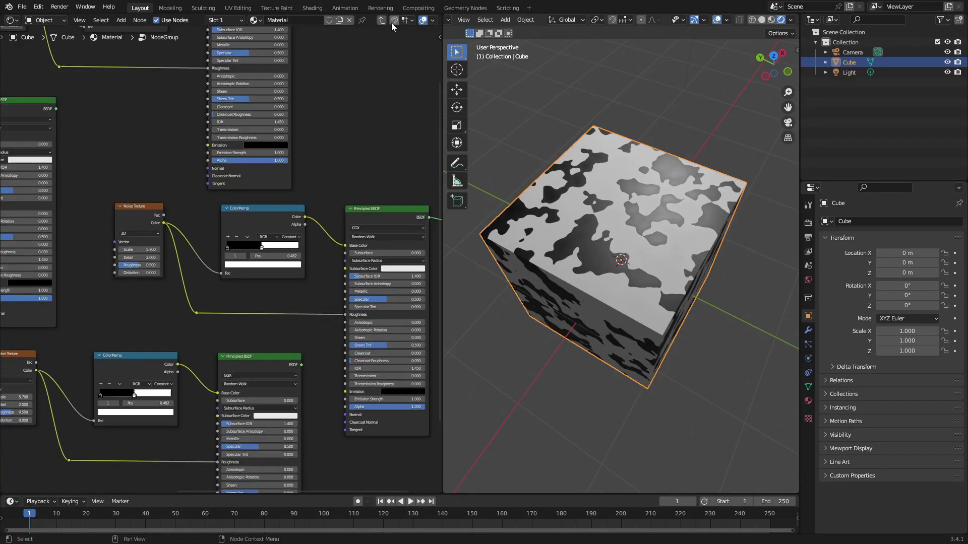
Leave the node group and rename it with a lowercase first name
{"action": "left_click", "coordinate": [381, 20]}
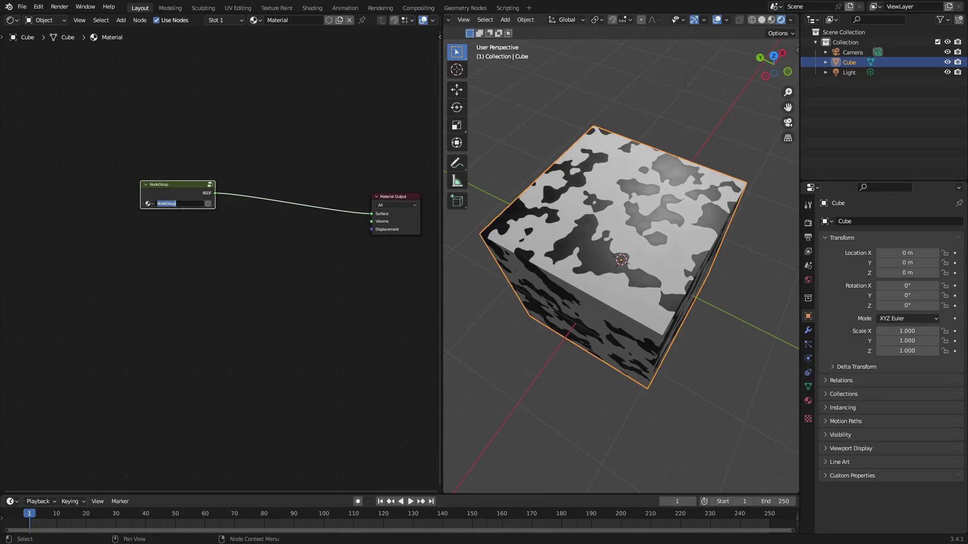
{"action": "type", "text": "john"}
{"action": "left_click_drag", "start_coordinate": [191, 189], "coordinate": [222, 144]}
{"action": "scroll", "coordinate": [240, 139], "scroll_direction": "up", "scroll_amount": 3}
{"action": "middle_click_drag", "start_coordinate": [240, 139], "coordinate": [293, 168]}
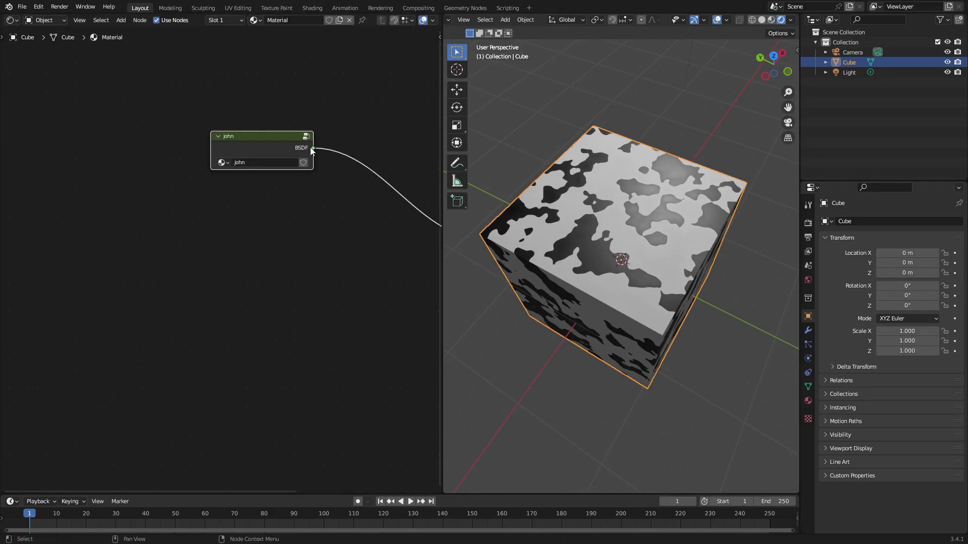
Open the renamed node group to view its full contents and return to the main material tree
{"action": "key", "text": "Tab"}
{"action": "scroll", "coordinate": [297, 184], "scroll_direction": "down", "scroll_amount": 8}
{"action": "key", "text": "Home"}
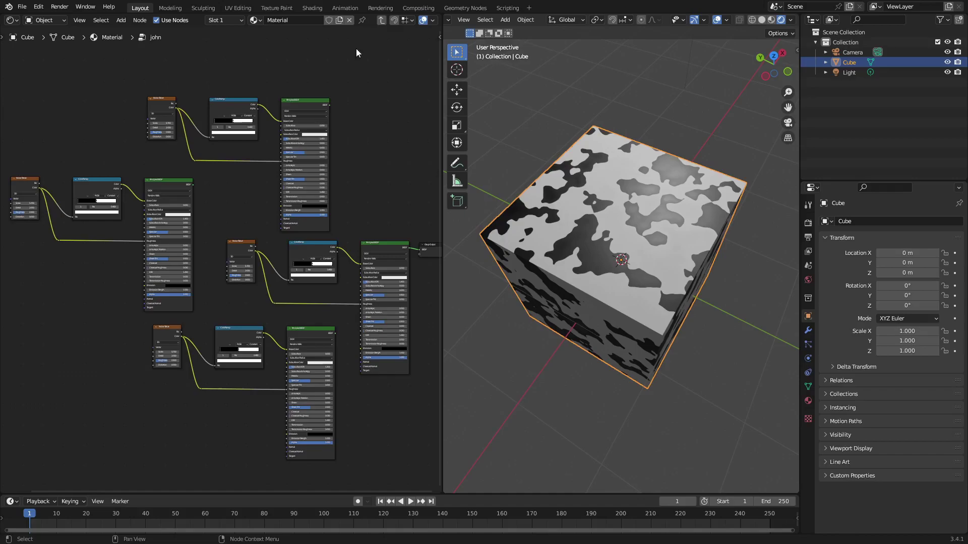
{"action": "left_click", "coordinate": [381, 21]}
{"action": "scroll", "coordinate": [226, 240], "scroll_direction": "up", "scroll_amount": 4}
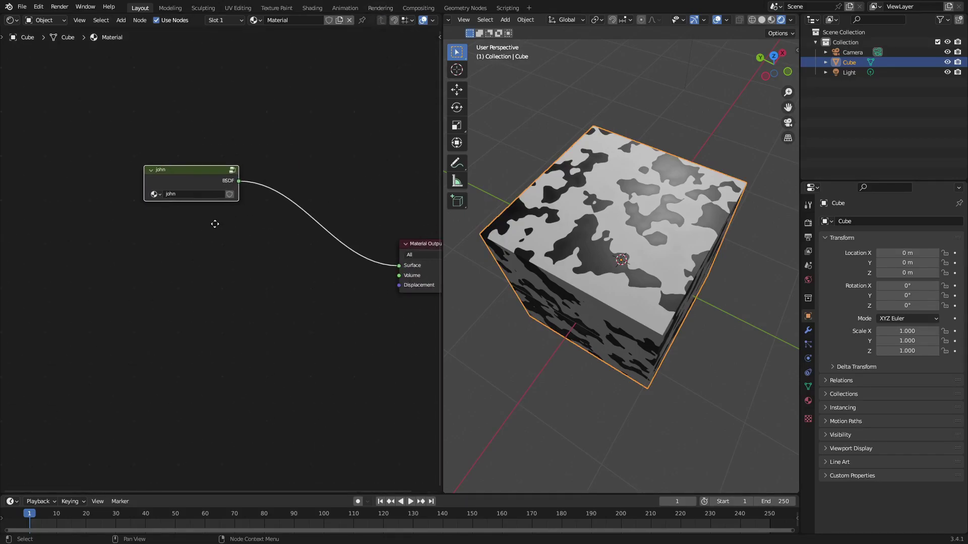
Ungroup the renamed node group so its chains sit directly in the material tree
{"action": "right_click", "coordinate": [196, 180]}
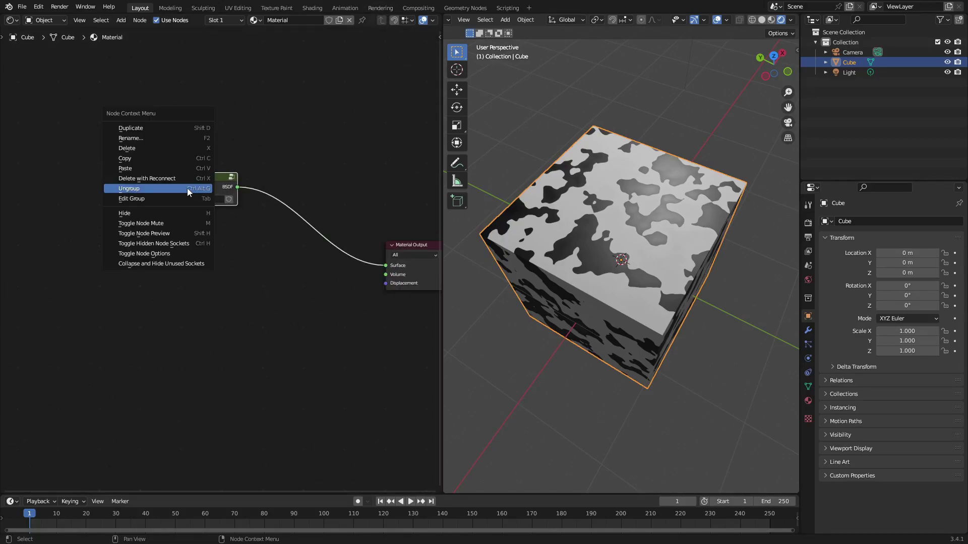
{"action": "left_click", "coordinate": [187, 189]}
{"action": "scroll", "coordinate": [186, 187], "scroll_direction": "down", "scroll_amount": 3}
{"action": "left_click_drag", "start_coordinate": [311, 213], "coordinate": [197, 217]}
{"action": "scroll", "coordinate": [259, 234], "scroll_direction": "up", "scroll_amount": 3}
{"action": "scroll", "coordinate": [252, 216], "scroll_direction": "down", "scroll_amount": 2}
{"action": "middle_click_drag", "start_coordinate": [230, 208], "coordinate": [244, 209]}
{"action": "scroll", "coordinate": [244, 207], "scroll_direction": "down", "scroll_amount": 3}
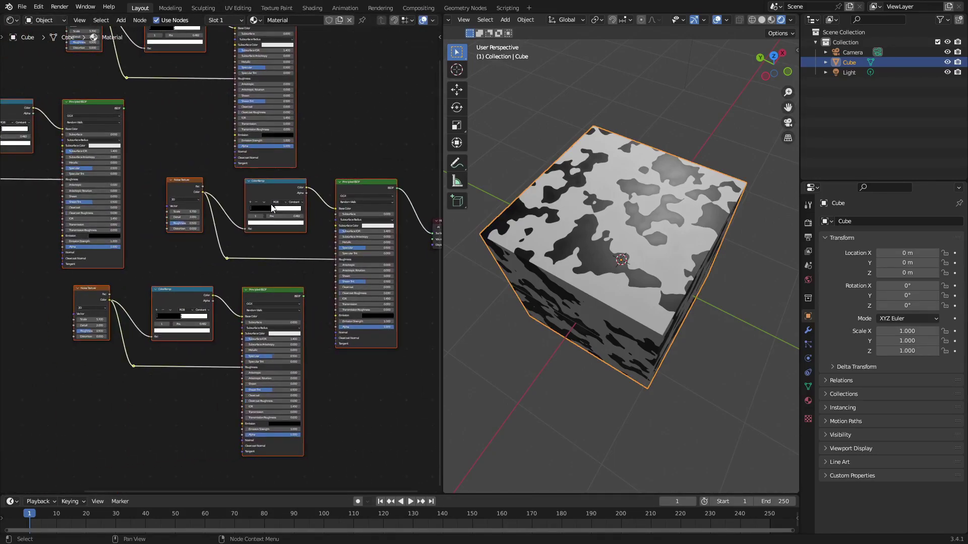
Delete the three duplicated node chains, keeping only the chain linked to the Material Output
{"action": "middle_click_drag", "start_coordinate": [192, 192], "coordinate": [347, 145]}
{"action": "left_click_drag", "start_coordinate": [373, 158], "coordinate": [50, 55]}
{"action": "key", "text": "x"}
{"action": "left_click_drag", "start_coordinate": [92, 186], "coordinate": [22, 140]}
{"action": "key", "text": "x"}
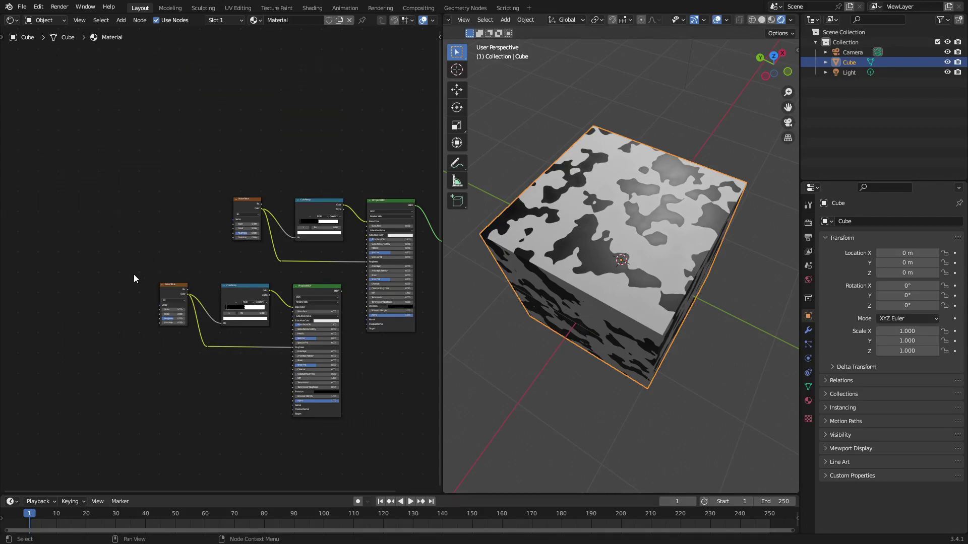
{"action": "left_click_drag", "start_coordinate": [132, 273], "coordinate": [353, 440]}
{"action": "key", "text": "x"}
{"action": "middle_click_drag", "start_coordinate": [306, 246], "coordinate": [189, 229]}
{"action": "scroll", "coordinate": [190, 229], "scroll_direction": "up", "scroll_amount": 6}
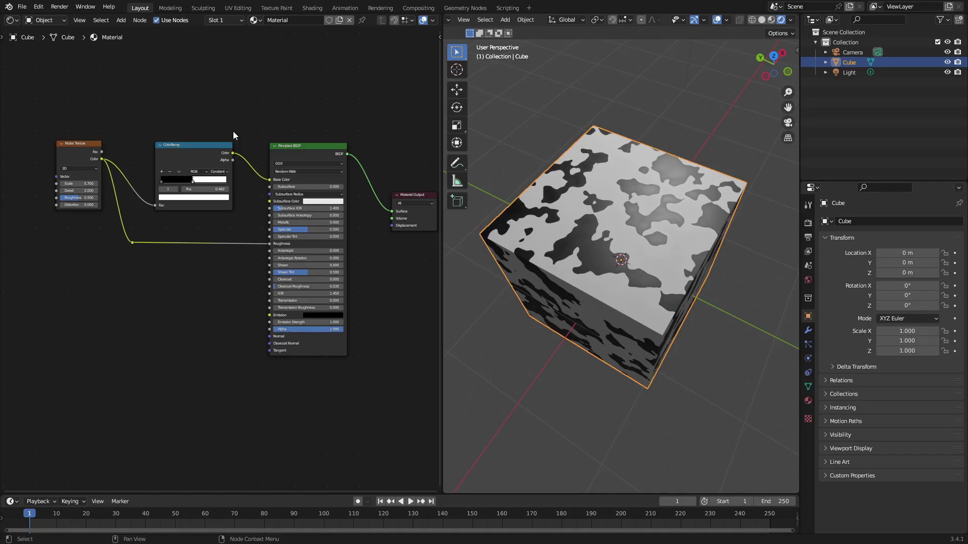
Nudge the Noise Texture toward the ColorRamp and join both nodes and the reroute point in a new frame
{"action": "middle_click_drag", "start_coordinate": [144, 127], "coordinate": [315, 105]}
{"action": "scroll", "coordinate": [261, 144], "scroll_direction": "up", "scroll_amount": 3}
{"action": "middle_click_drag", "start_coordinate": [311, 140], "coordinate": [196, 177]}
{"action": "left_click_drag", "start_coordinate": [104, 162], "coordinate": [109, 161]}
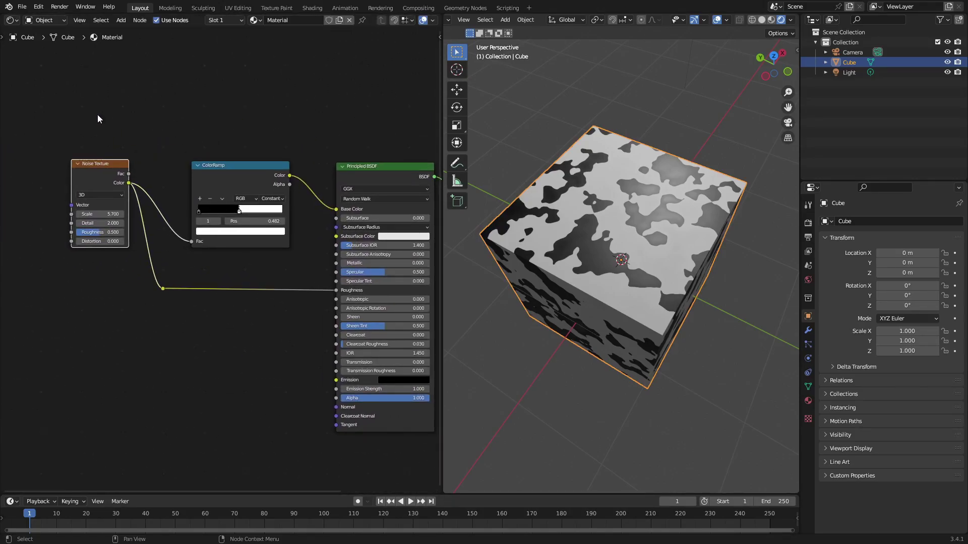
{"action": "middle_click_drag", "start_coordinate": [98, 116], "coordinate": [114, 128]}
{"action": "left_click_drag", "start_coordinate": [73, 86], "coordinate": [386, 337]}
{"action": "middle_click_drag", "start_coordinate": [350, 271], "coordinate": [255, 263]}
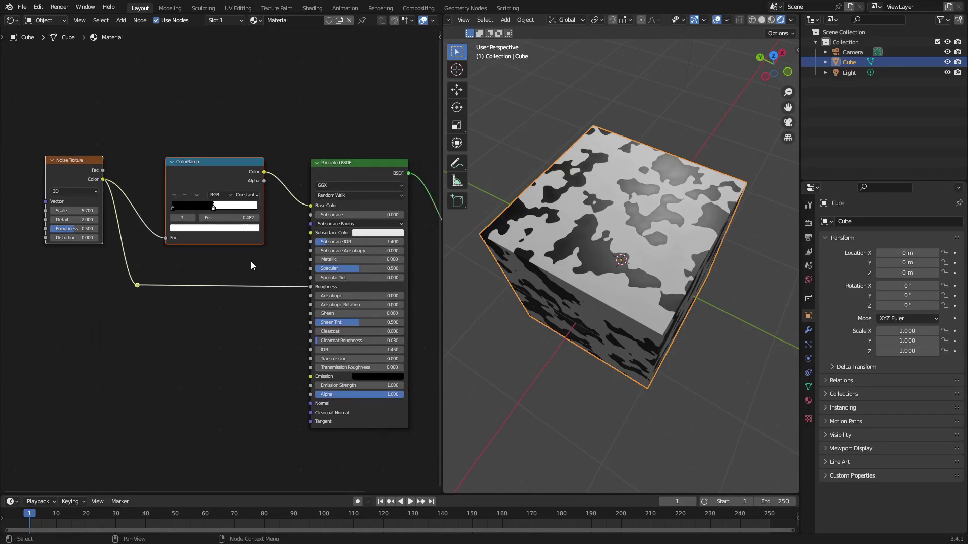
{"action": "key", "text": "ctrl+j"}
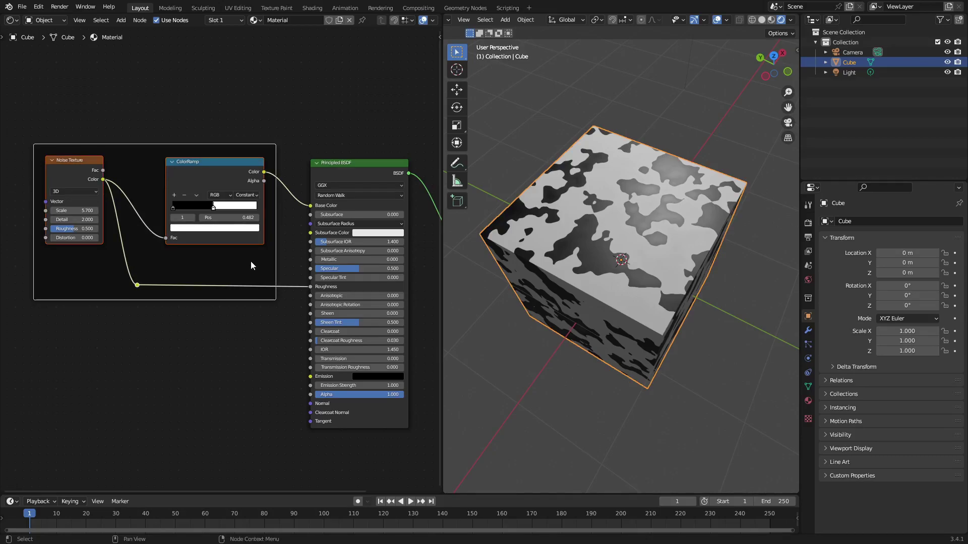
Shift the frame with its nodes slightly toward the Principled BSDF and deselect it
{"action": "middle_click_drag", "start_coordinate": [157, 99], "coordinate": [224, 102]}
{"action": "scroll", "coordinate": [268, 305], "scroll_direction": "down", "scroll_amount": 3}
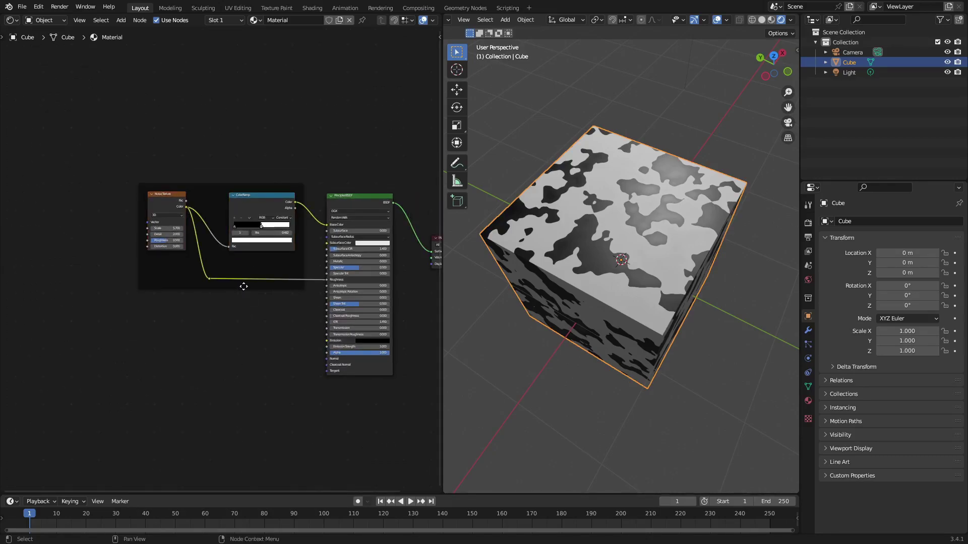
{"action": "mouse_move", "coordinate": [213, 184]}
{"action": "left_mouse_down"}
{"action": "mouse_move", "coordinate": [201, 158]}
{"action": "mouse_move", "coordinate": [130, 190]}
{"action": "mouse_move", "coordinate": [199, 339]}
{"action": "mouse_move", "coordinate": [186, 141]}
{"action": "mouse_move", "coordinate": [238, 209]}
{"action": "mouse_move", "coordinate": [214, 182]}
{"action": "left_mouse_up"}
{"action": "middle_click_drag", "start_coordinate": [223, 141], "coordinate": [129, 138]}
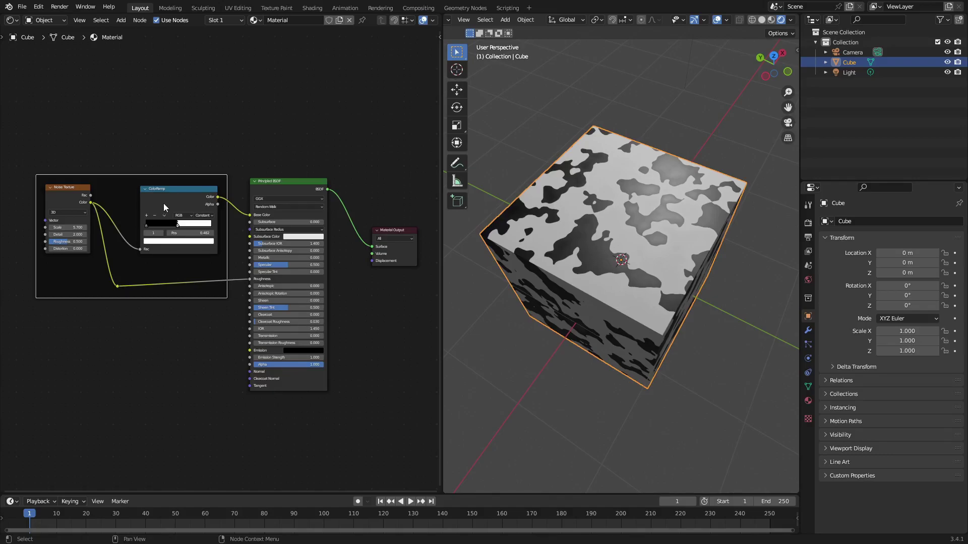
{"action": "left_click_drag", "start_coordinate": [165, 178], "coordinate": [166, 178]}
{"action": "middle_click_drag", "start_coordinate": [121, 156], "coordinate": [167, 148]}
{"action": "left_click", "coordinate": [138, 152]}
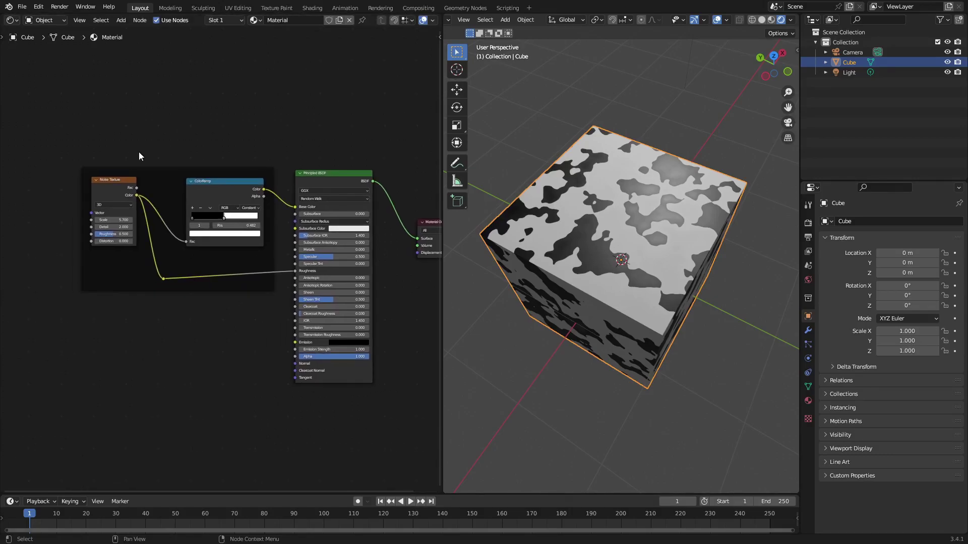
Show the new frame's node properties and give the frame a custom teal color with hue 0.548 and saturation 0.628
{"action": "left_click", "coordinate": [174, 179]}
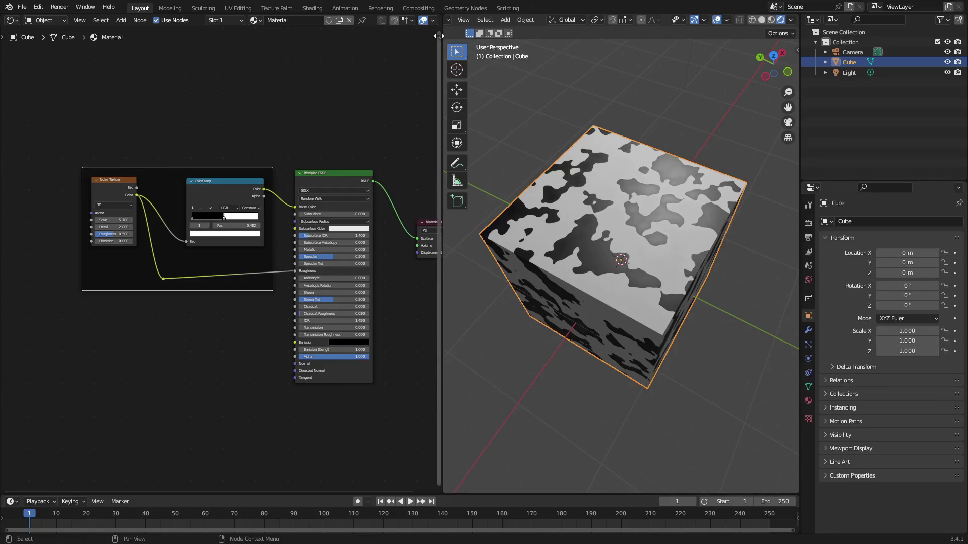
{"action": "key", "text": "n"}
{"action": "key", "text": "n"}
{"action": "key", "text": "n"}
{"action": "key", "text": "n"}
{"action": "key", "text": "n"}
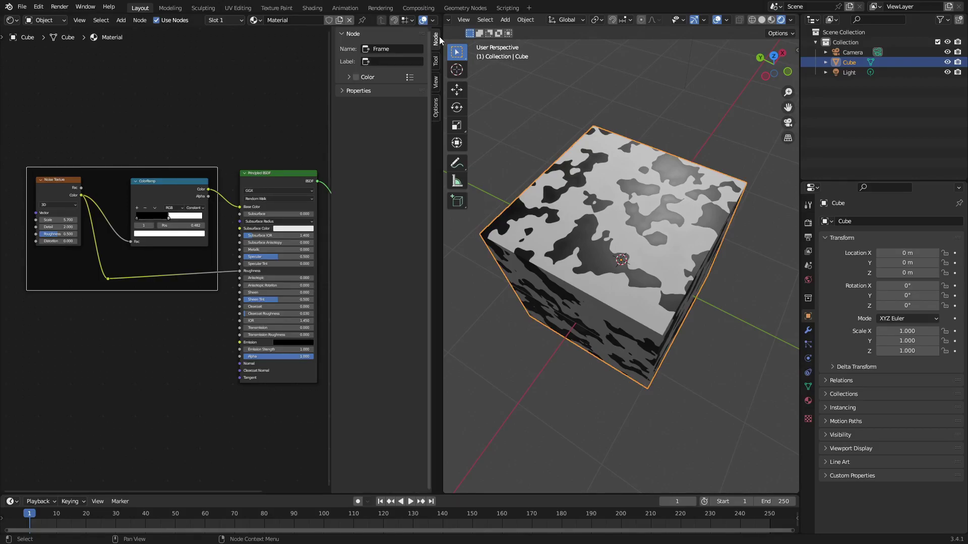
{"action": "left_click", "coordinate": [356, 77]}
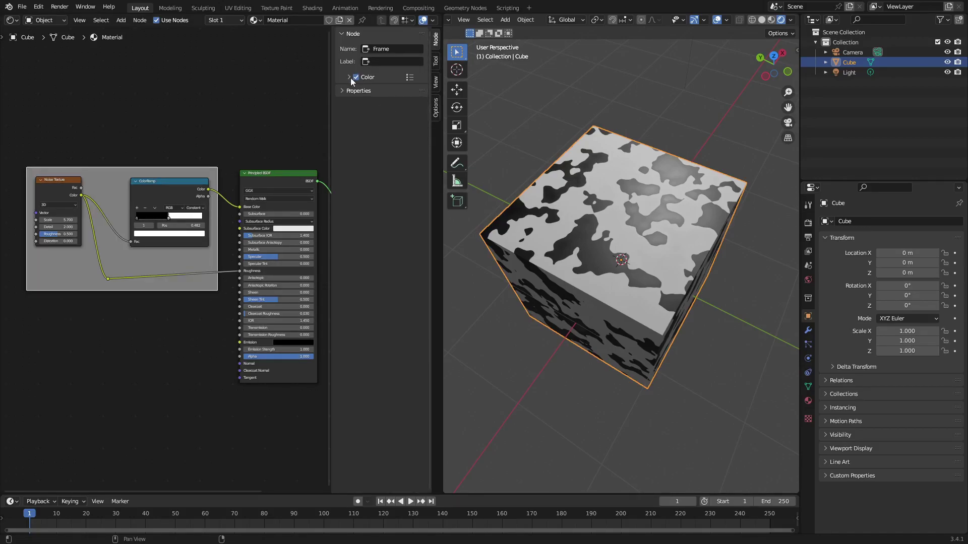
{"action": "left_click", "coordinate": [348, 77]}
{"action": "left_click", "coordinate": [358, 94]}
{"action": "mouse_move", "coordinate": [385, 144]}
{"action": "left_mouse_down"}
{"action": "mouse_move", "coordinate": [377, 107]}
{"action": "mouse_move", "coordinate": [411, 123]}
{"action": "mouse_move", "coordinate": [356, 132]}
{"action": "mouse_move", "coordinate": [404, 162]}
{"action": "mouse_move", "coordinate": [355, 133]}
{"action": "mouse_move", "coordinate": [402, 144]}
{"action": "mouse_move", "coordinate": [388, 158]}
{"action": "mouse_move", "coordinate": [389, 118]}
{"action": "left_mouse_up"}
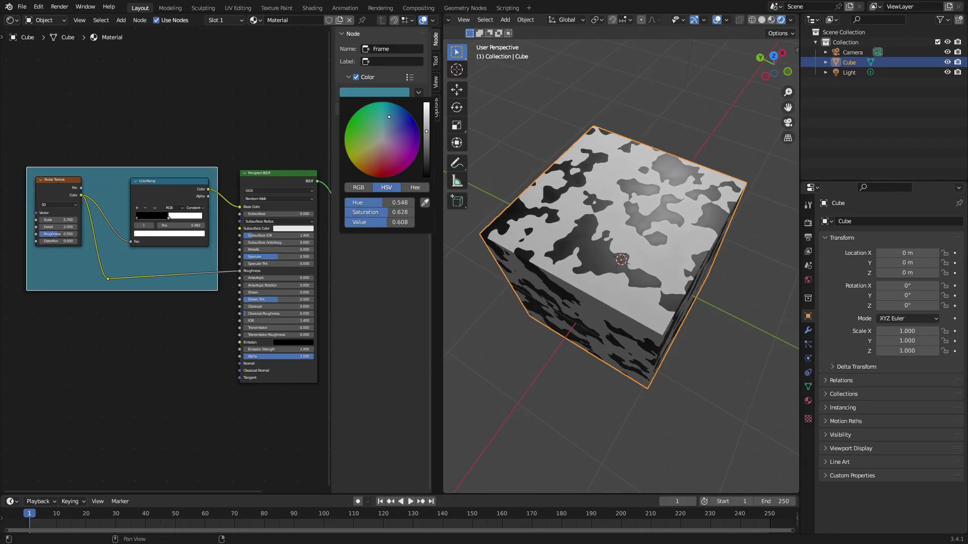
Move the reroute point inside the frame slightly up, level with the Principled BSDF's Roughness input
{"action": "middle_click_drag", "start_coordinate": [94, 295], "coordinate": [144, 292]}
{"action": "left_click", "coordinate": [159, 276]}
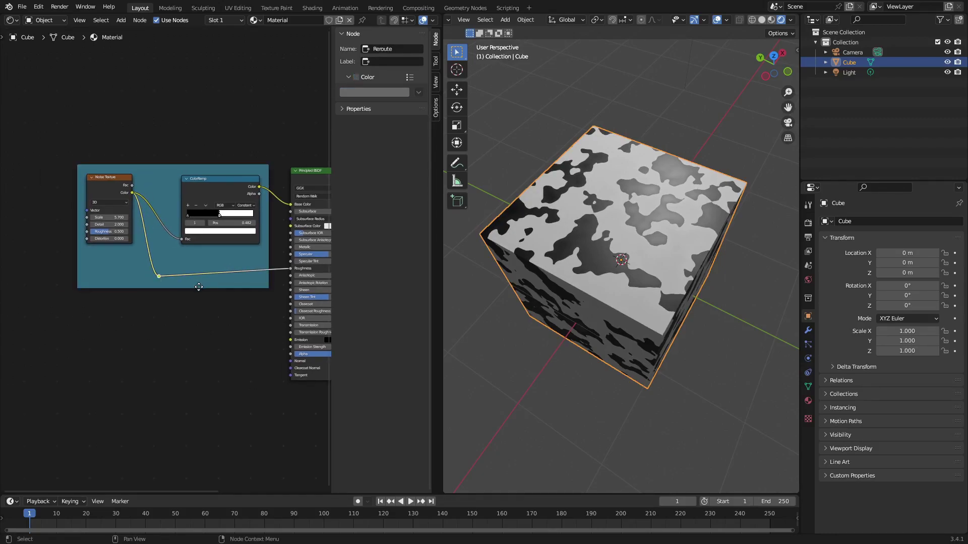
{"action": "key", "text": "g"}
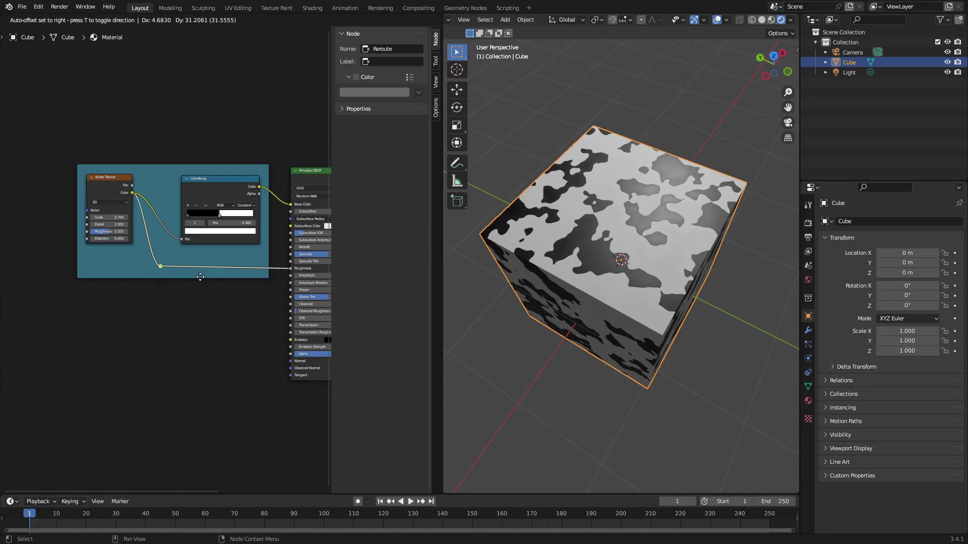
{"action": "left_click", "coordinate": [200, 277]}
{"action": "scroll", "coordinate": [253, 231], "scroll_direction": "down", "scroll_amount": 2}
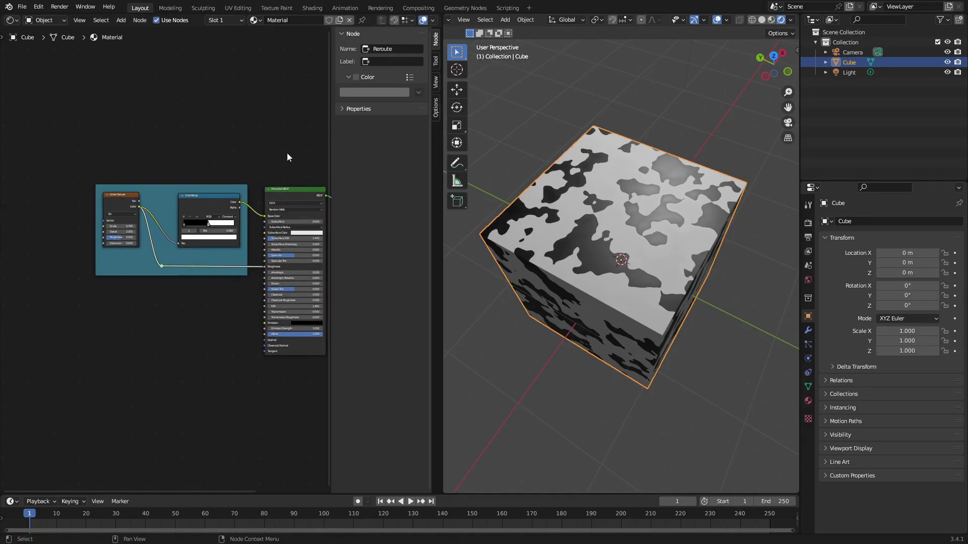
Select the teal frame and replace its Name with a first name
{"action": "middle_click_drag", "start_coordinate": [287, 153], "coordinate": [256, 150]}
{"action": "middle_click_drag", "start_coordinate": [118, 180], "coordinate": [141, 198]}
{"action": "scroll", "coordinate": [140, 199], "scroll_direction": "up", "scroll_amount": 3}
{"action": "left_click", "coordinate": [153, 191]}
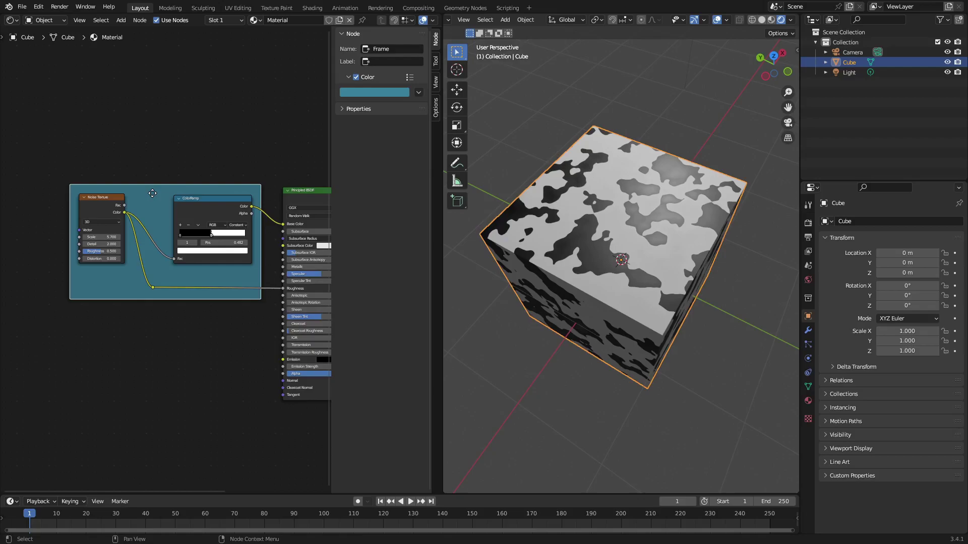
{"action": "scroll", "coordinate": [152, 193], "scroll_direction": "up", "scroll_amount": 1}
{"action": "left_click", "coordinate": [398, 48]}
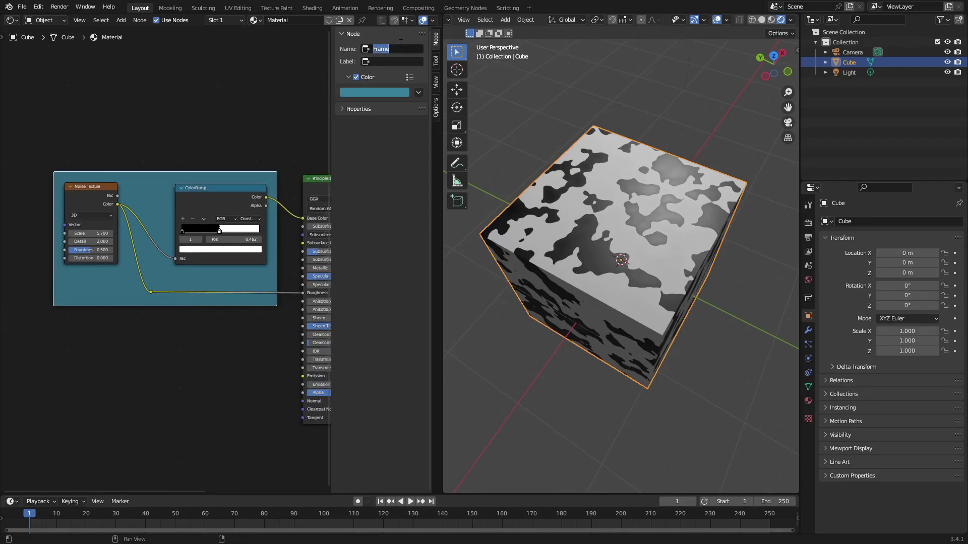
{"action": "type", "text": "beth"}
{"action": "middle_click_drag", "start_coordinate": [187, 135], "coordinate": [174, 139]}
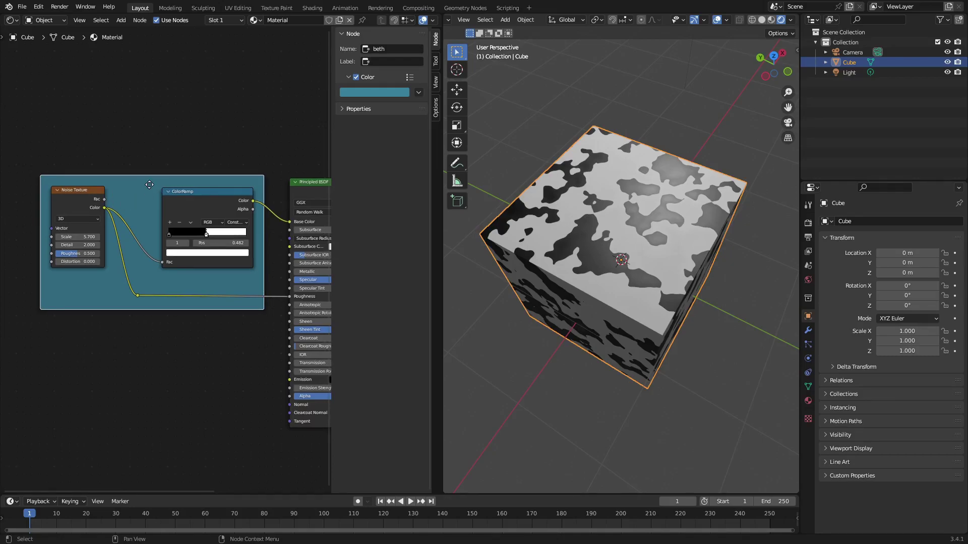
Expand the frame's properties, set the label size to 26, and enter the same first name as its Label
{"action": "left_click", "coordinate": [345, 112]}
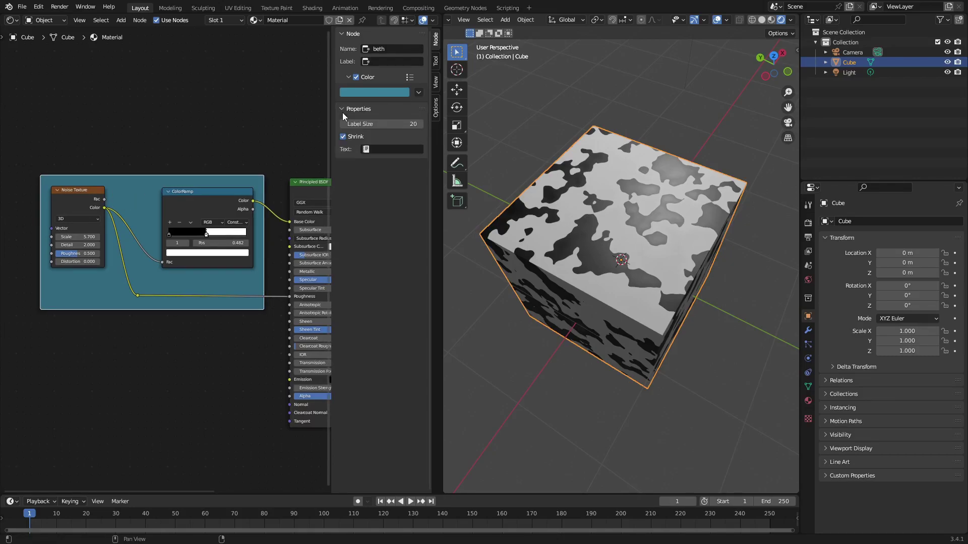
{"action": "left_click_drag", "start_coordinate": [380, 124], "coordinate": [411, 124]}
{"action": "type", "text": "beth"}
{"action": "key", "text": "Return"}
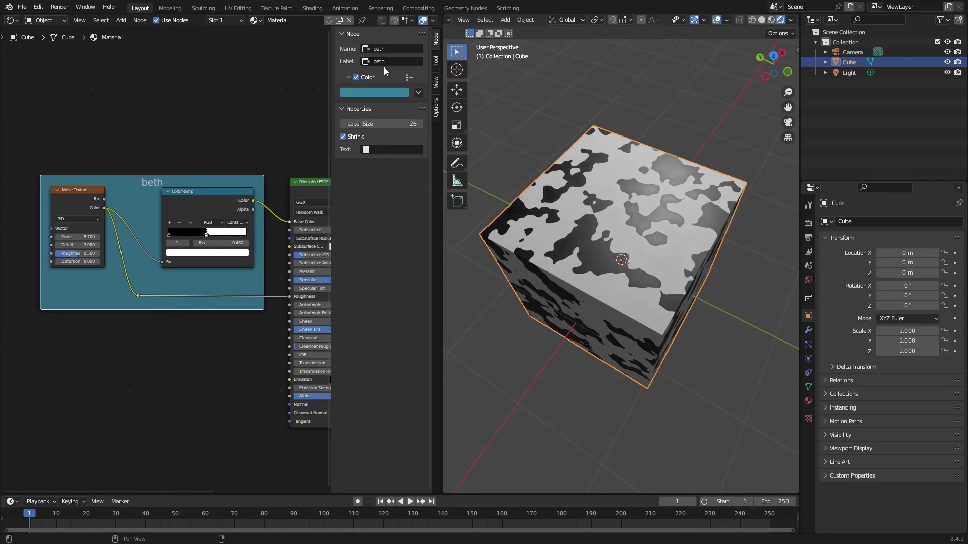
Reduce the frame's label size to 15 and deselect the frame
{"action": "scroll", "coordinate": [158, 179], "scroll_direction": "up", "scroll_amount": 2}
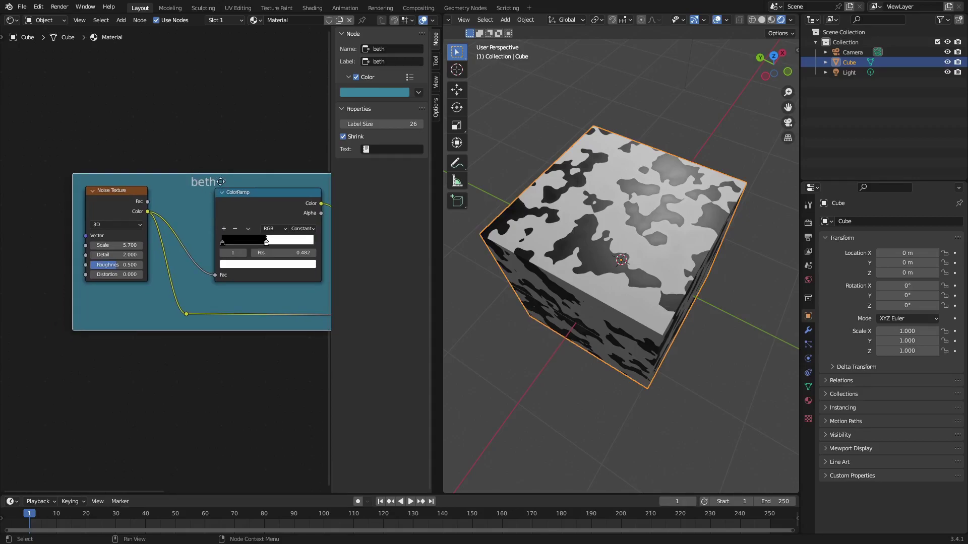
{"action": "left_click_drag", "start_coordinate": [389, 124], "coordinate": [368, 124]}
{"action": "left_click", "coordinate": [220, 147]}
{"action": "scroll", "coordinate": [242, 171], "scroll_direction": "down", "scroll_amount": 3}
{"action": "middle_click_drag", "start_coordinate": [242, 171], "coordinate": [216, 160]}
{"action": "scroll", "coordinate": [152, 185], "scroll_direction": "up", "scroll_amount": 3}
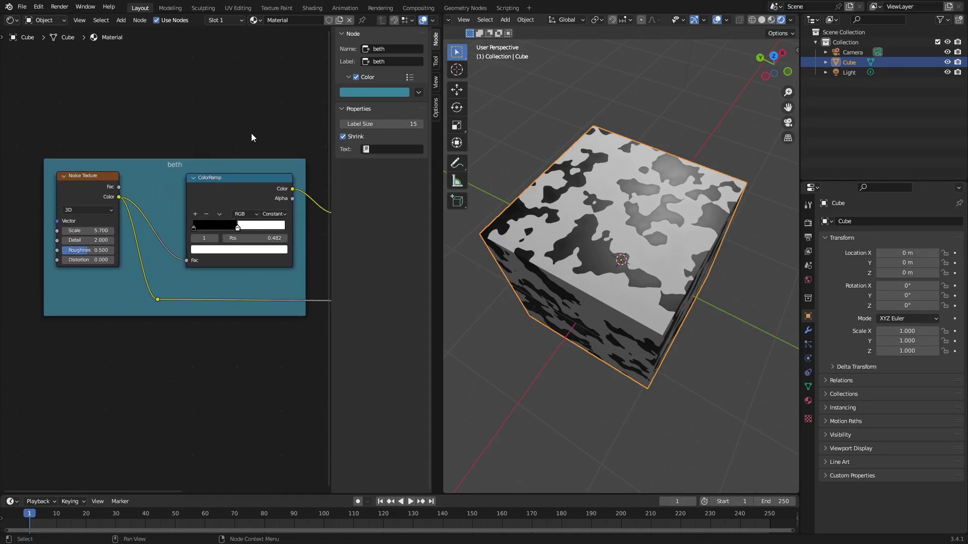
{"action": "scroll", "coordinate": [251, 133], "scroll_direction": "down", "scroll_amount": 2}
Collapse the frame's extra properties and hide the node sidebar to free up the Shader Editor
{"action": "left_click", "coordinate": [349, 109]}
{"action": "scroll", "coordinate": [208, 149], "scroll_direction": "down", "scroll_amount": 3}
{"action": "middle_click_drag", "start_coordinate": [226, 167], "coordinate": [176, 155]}
{"action": "scroll", "coordinate": [168, 164], "scroll_direction": "down", "scroll_amount": 4}
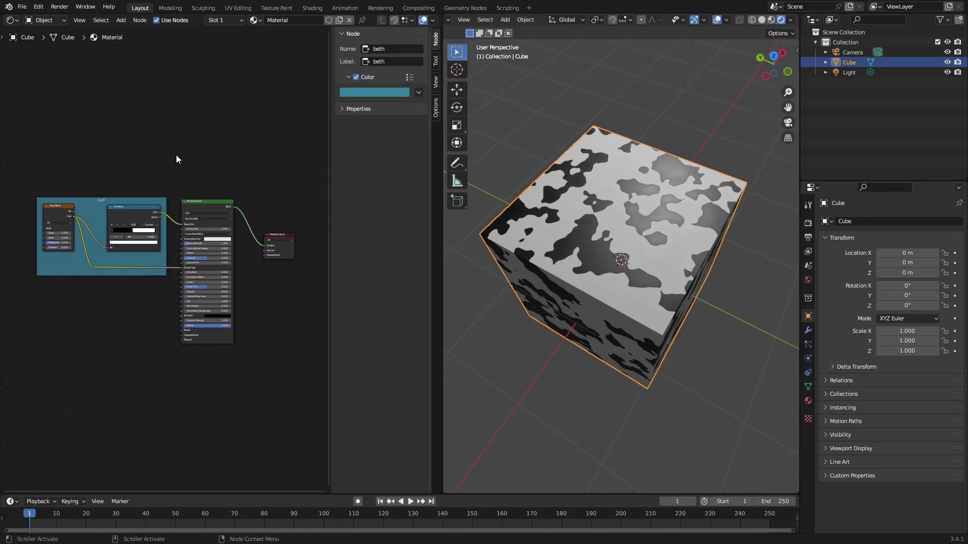
{"action": "left_click_drag", "start_coordinate": [328, 210], "coordinate": [434, 211]}
{"action": "scroll", "coordinate": [279, 175], "scroll_direction": "up", "scroll_amount": 2}
{"action": "middle_click_drag", "start_coordinate": [279, 174], "coordinate": [303, 189]}
{"action": "scroll", "coordinate": [334, 174], "scroll_direction": "up", "scroll_amount": 2}
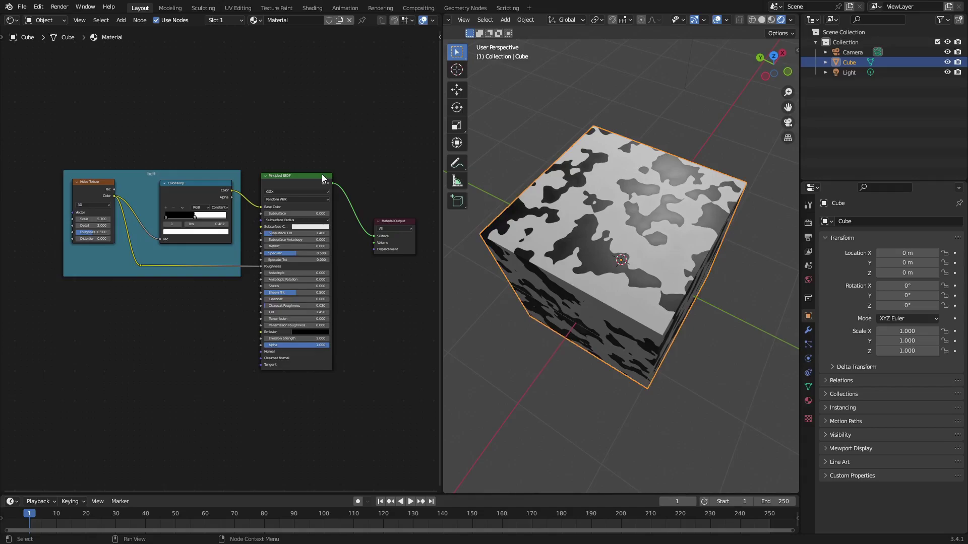